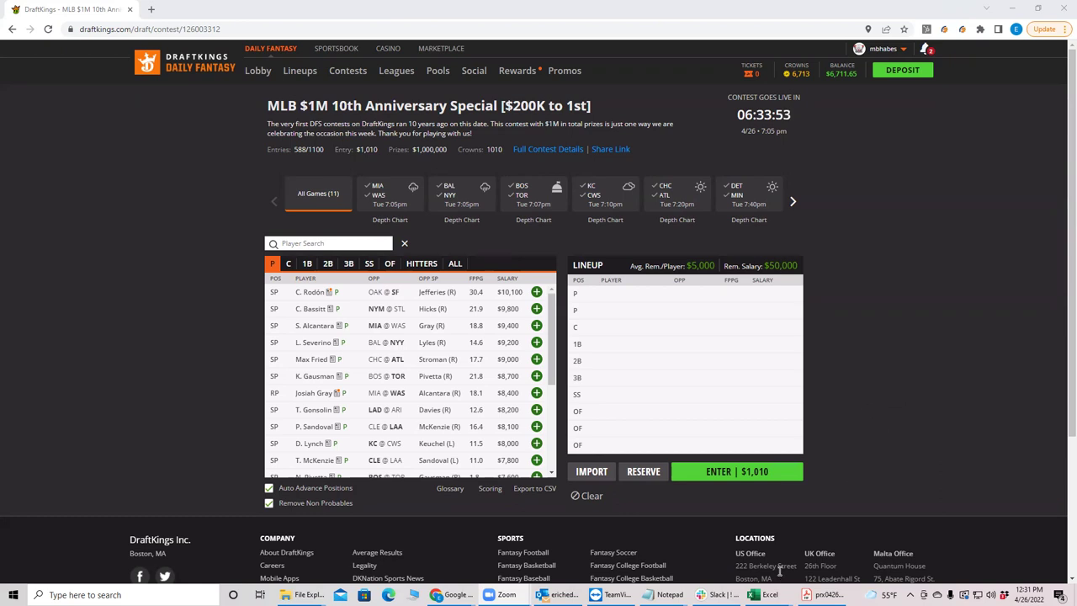
Step: Review the pitchers available in the MIA–WAS game and clear that game's filter
mouse_move(768, 594)
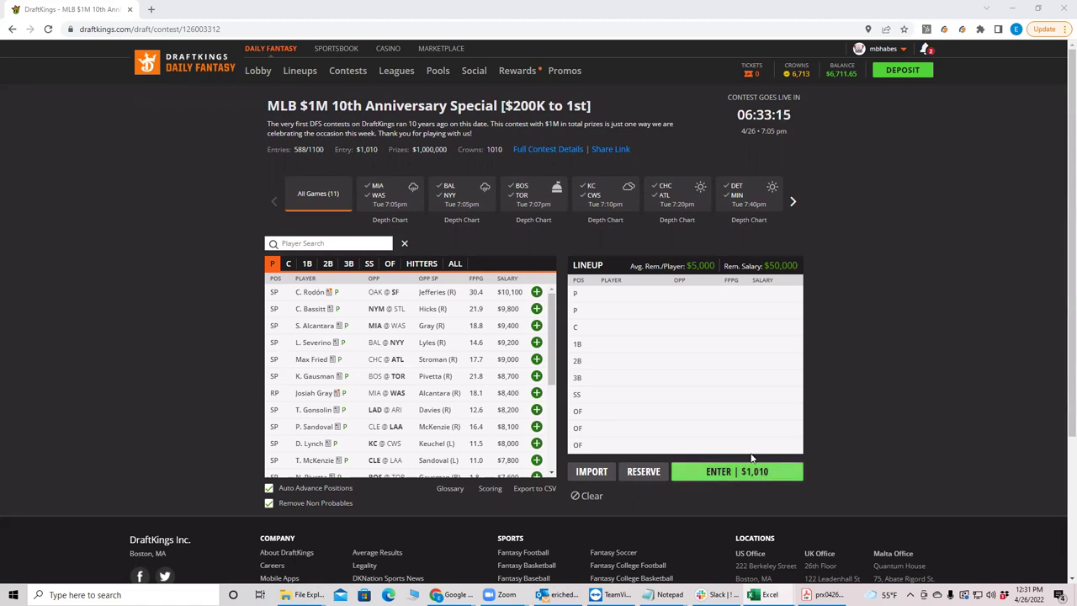
click(381, 194)
click(381, 195)
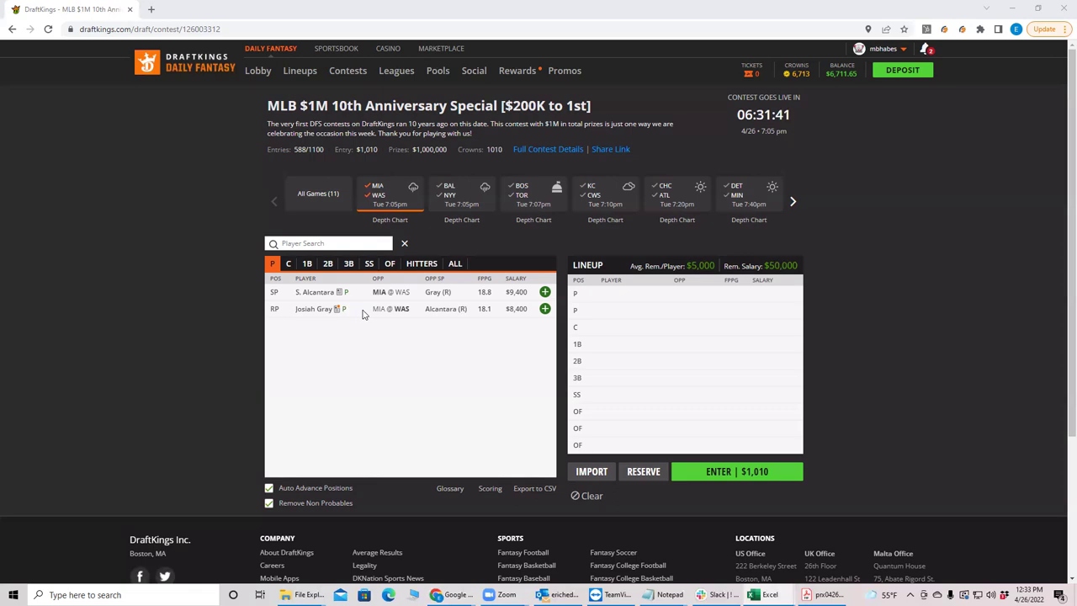
click(376, 195)
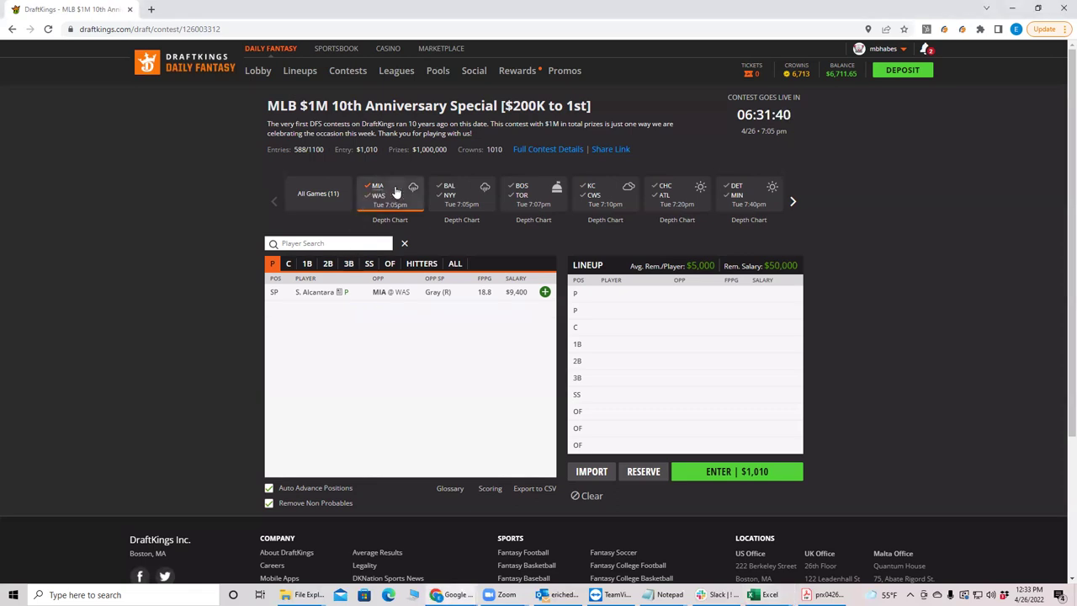
click(415, 195)
Step: Review the pitchers available in the BAL–NYY game and restore the list to all games
click(450, 202)
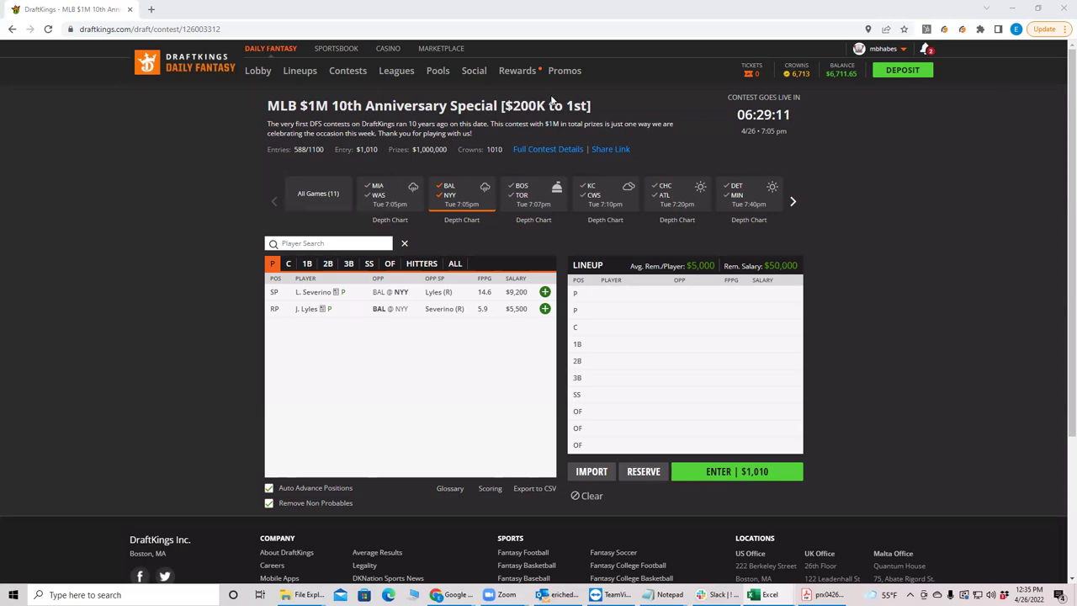
click(449, 185)
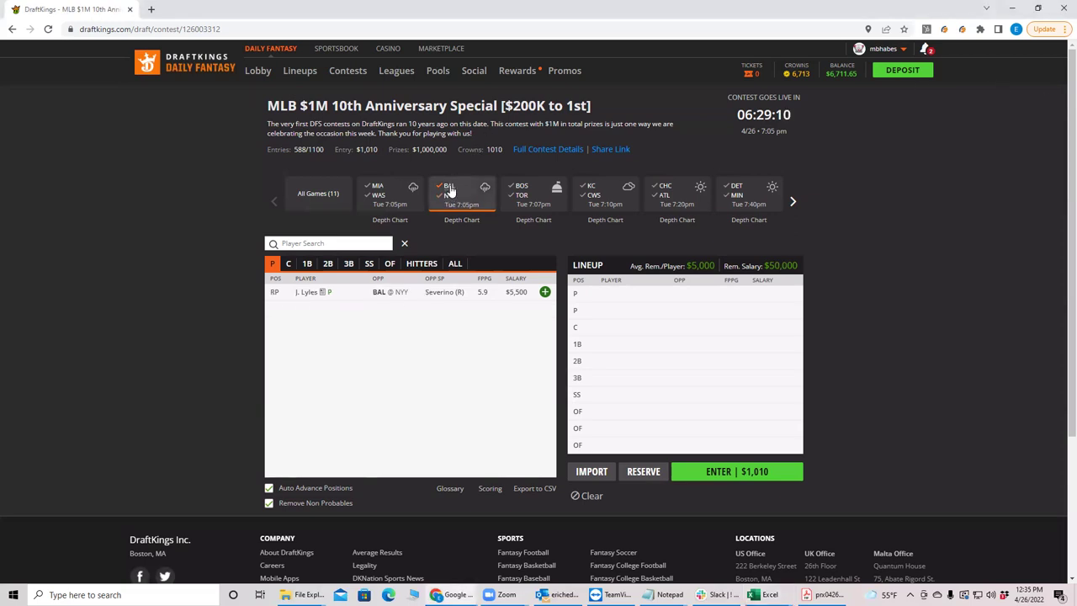
click(450, 190)
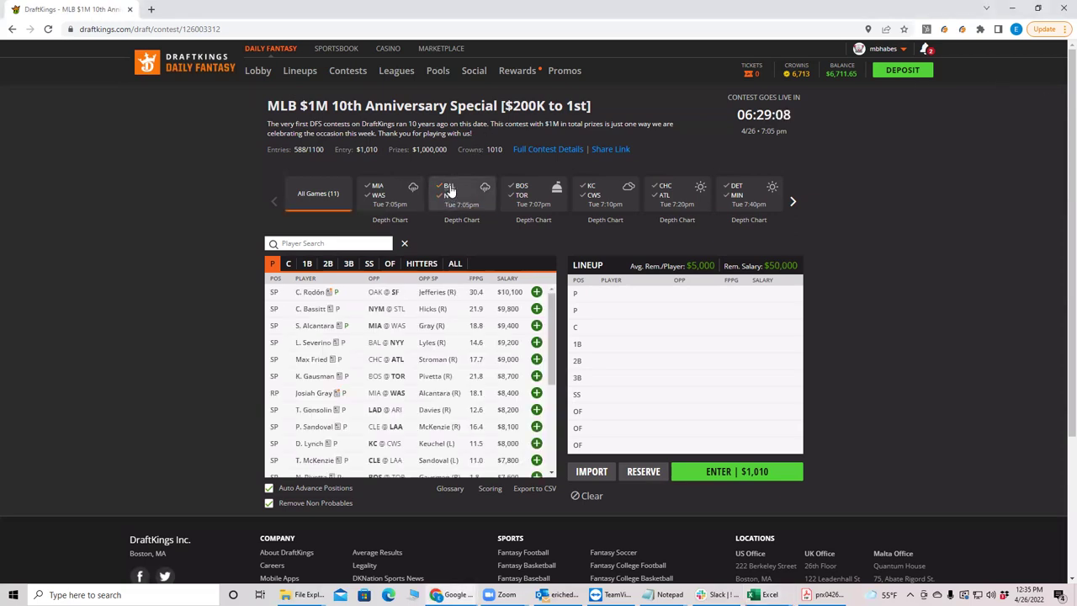
Step: Filter the pitchers to the BOS–TOR game and check Kevin Gausman's game log
click(515, 200)
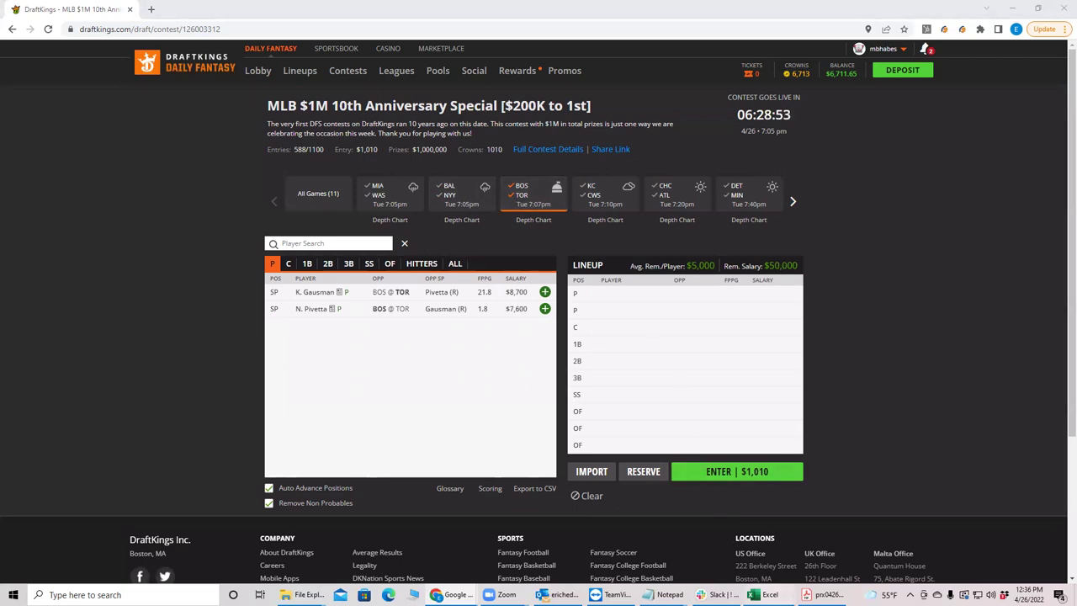
click(762, 594)
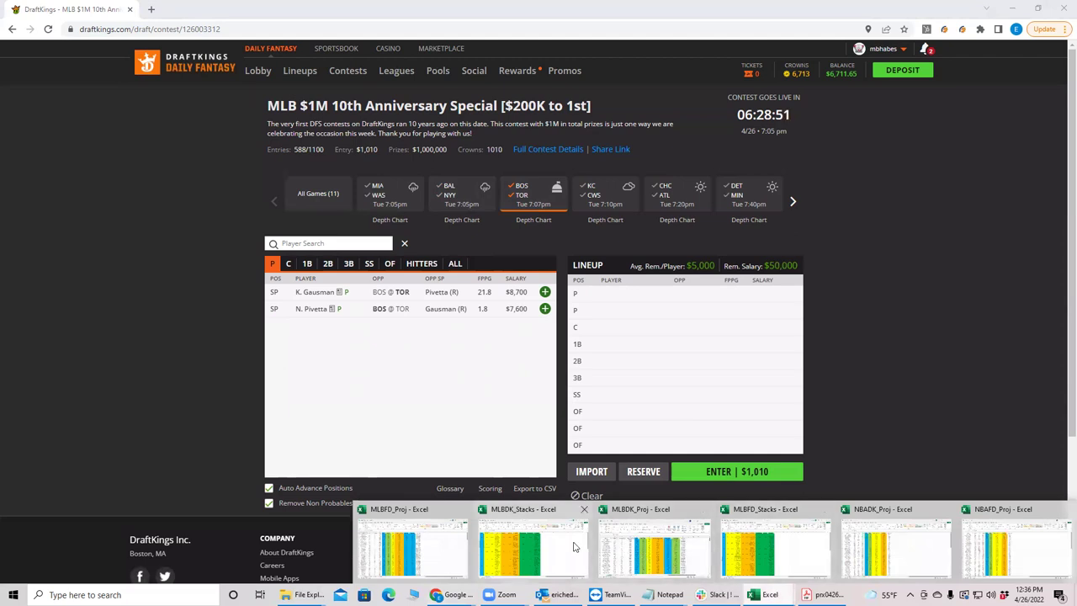
click(626, 548)
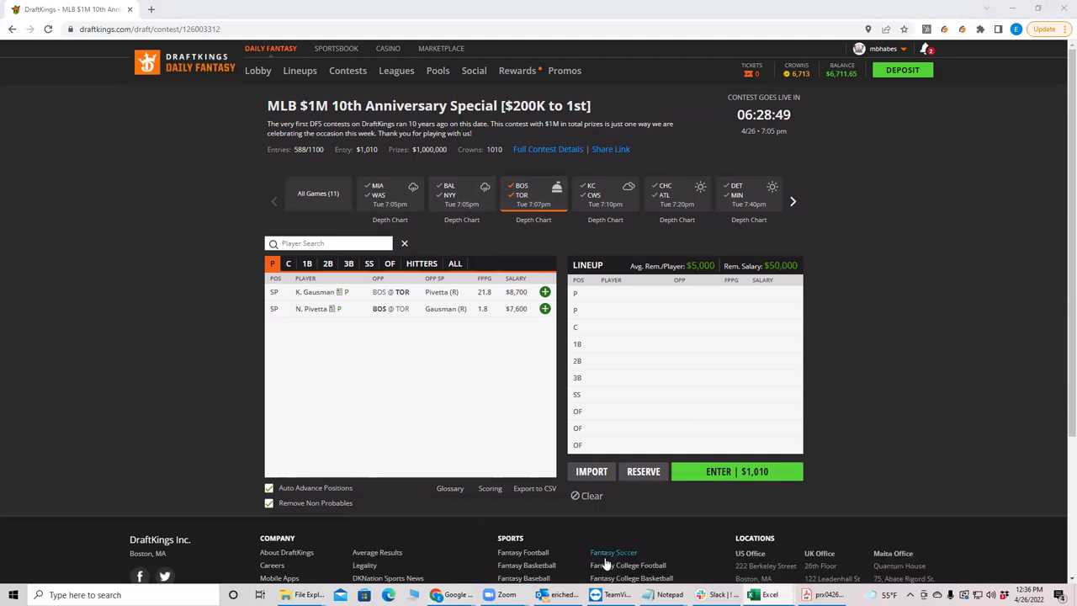
click(762, 594)
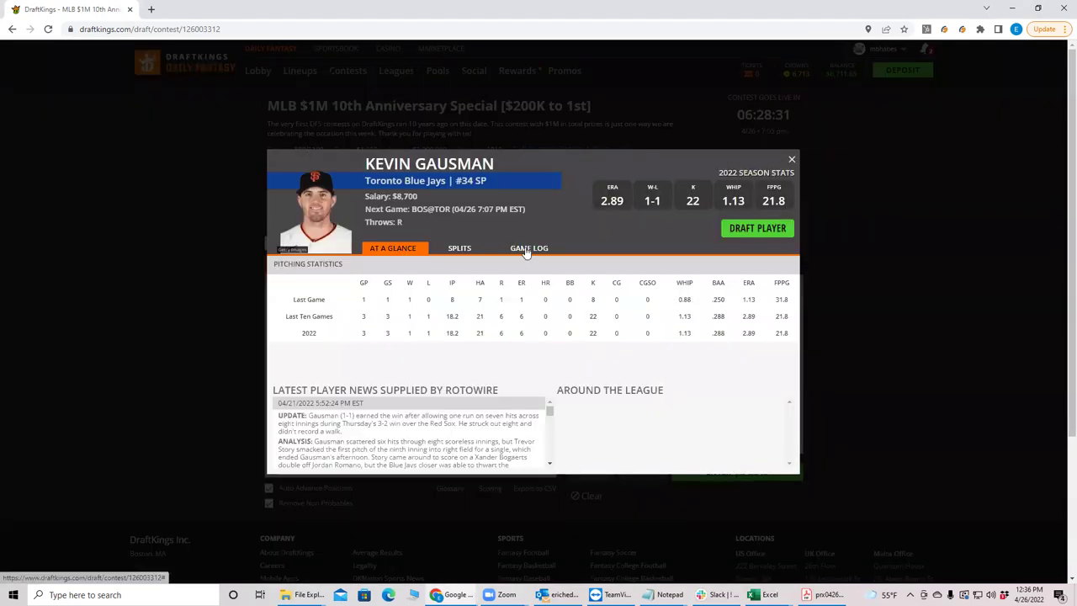
click(529, 249)
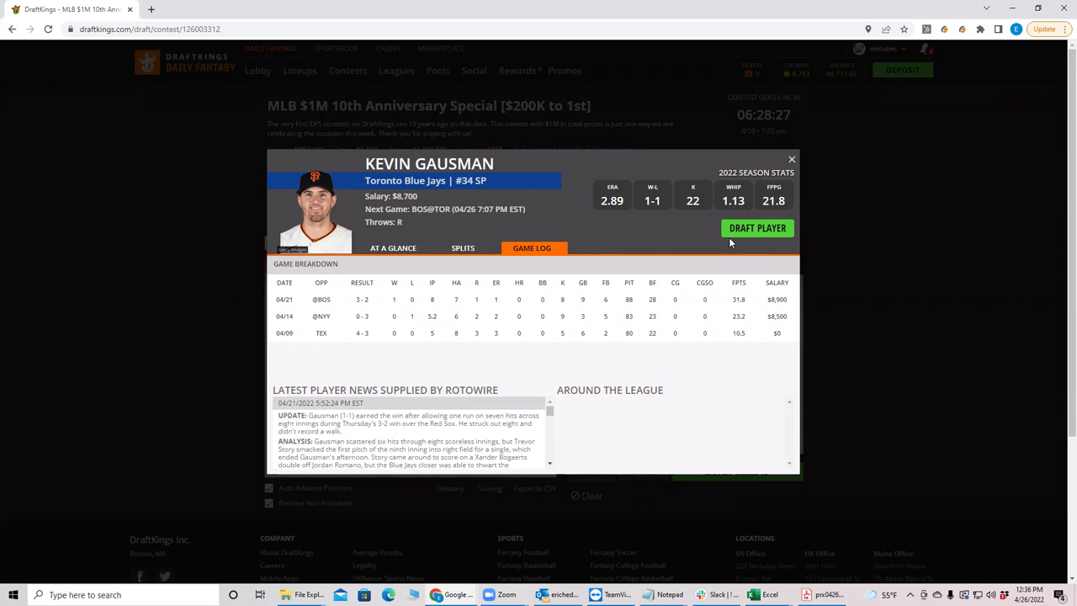
click(792, 160)
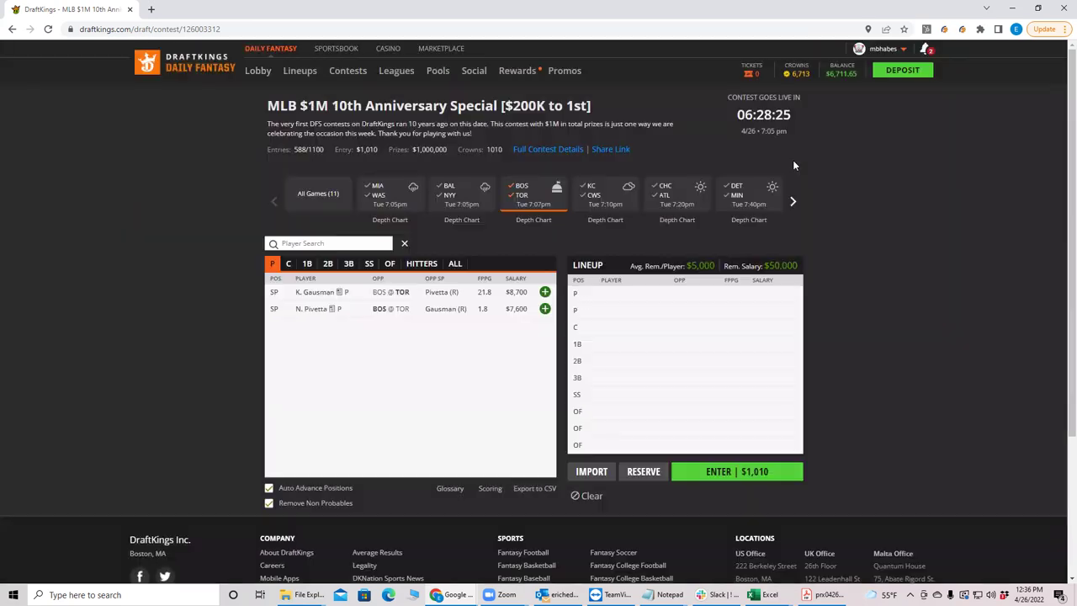
Step: Reset the game filter, review the BOS–TOR pitchers again and return to all games
click(519, 192)
click(520, 187)
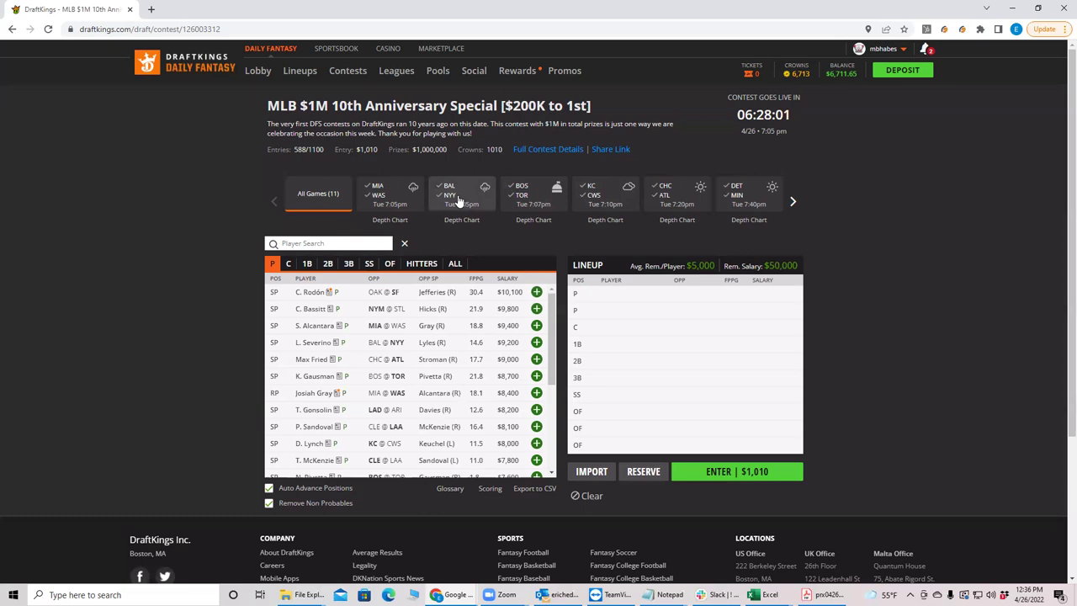
click(520, 199)
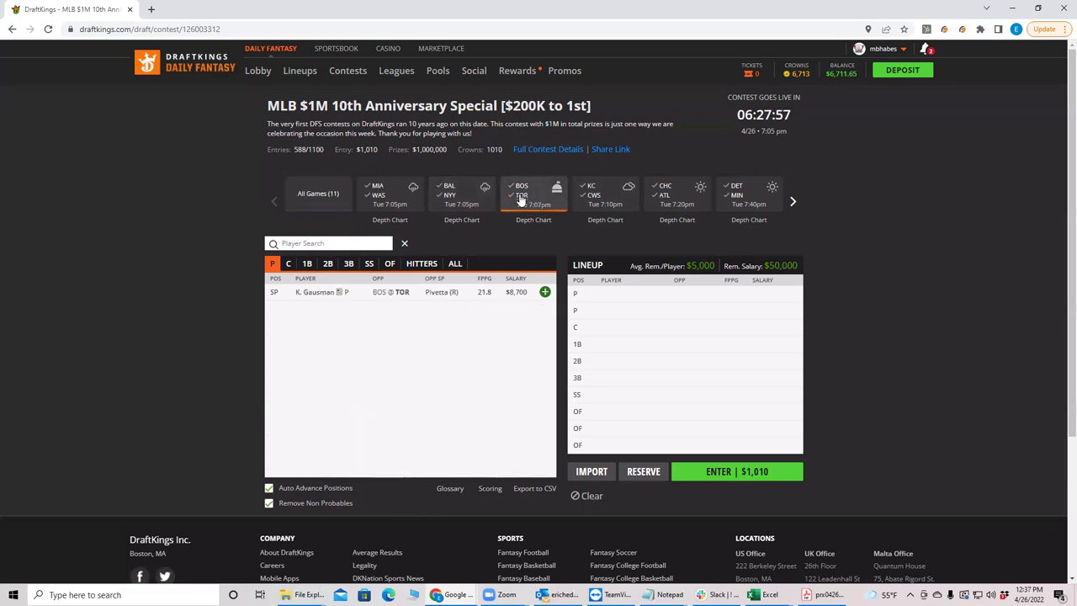
click(521, 189)
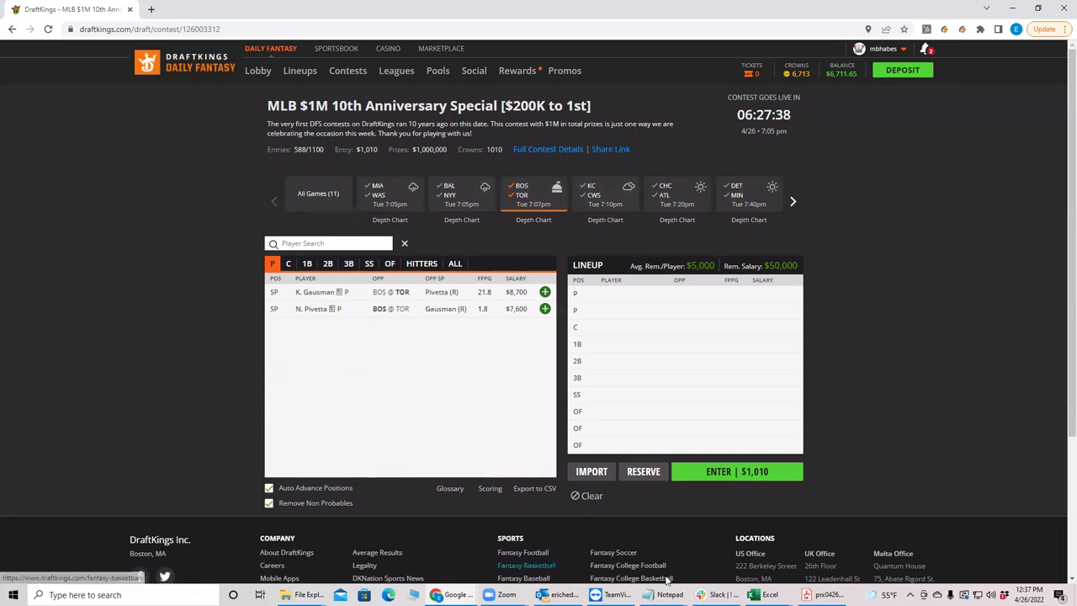
click(752, 595)
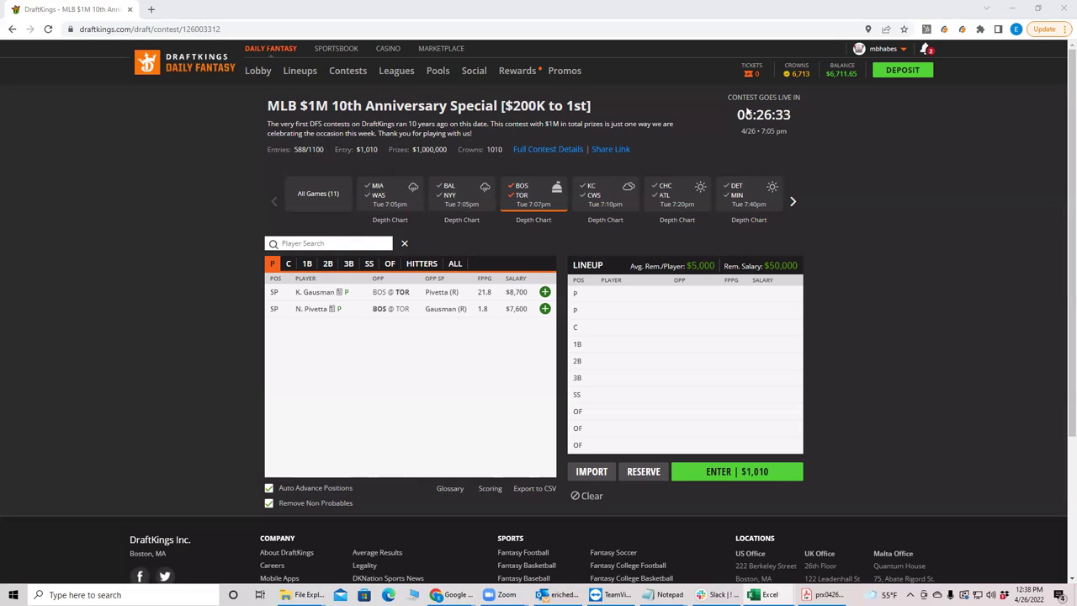
click(524, 195)
click(523, 195)
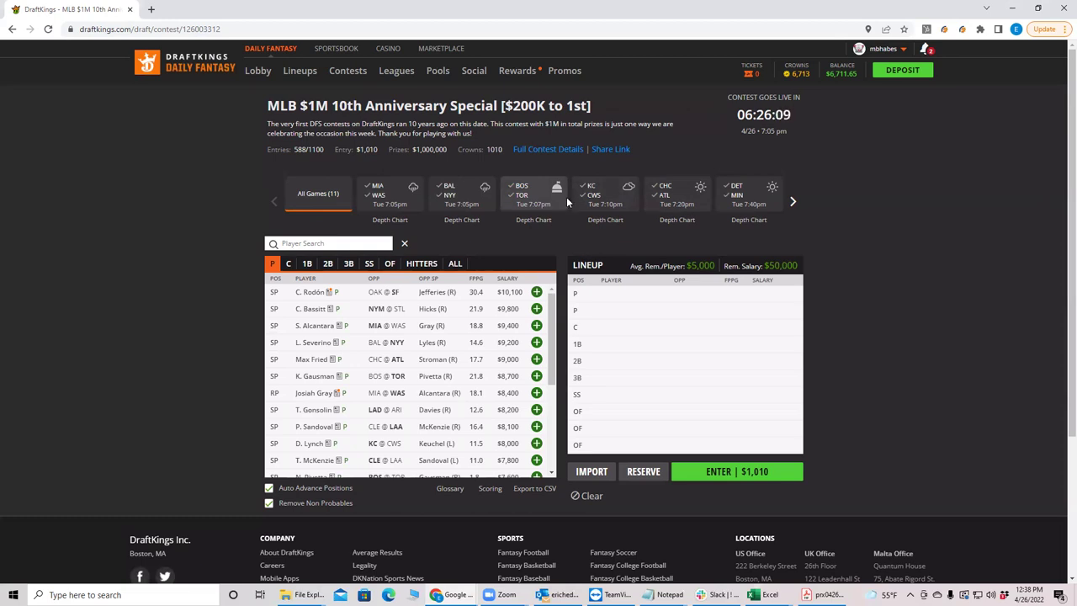
Step: Review the pitchers available in the KC–CWS game and clear both of its team filters
click(598, 195)
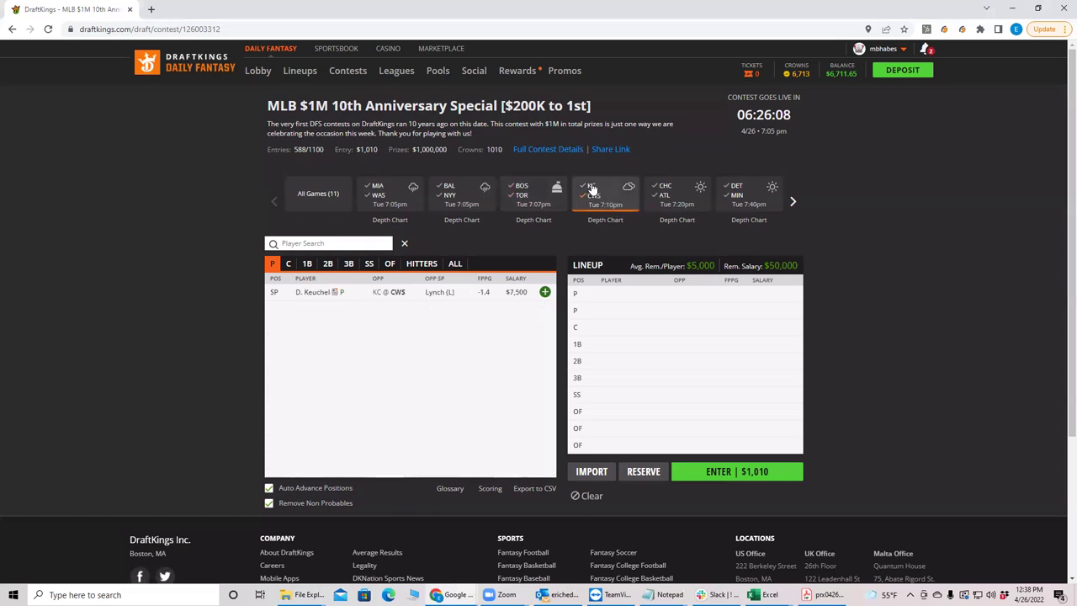
click(585, 186)
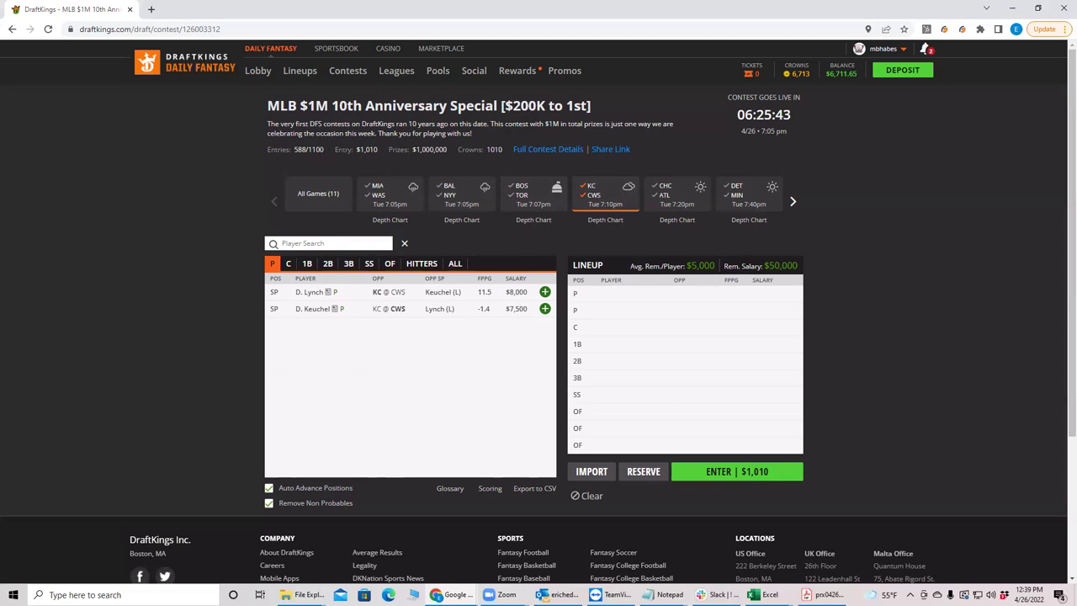
key(alt+Tab)
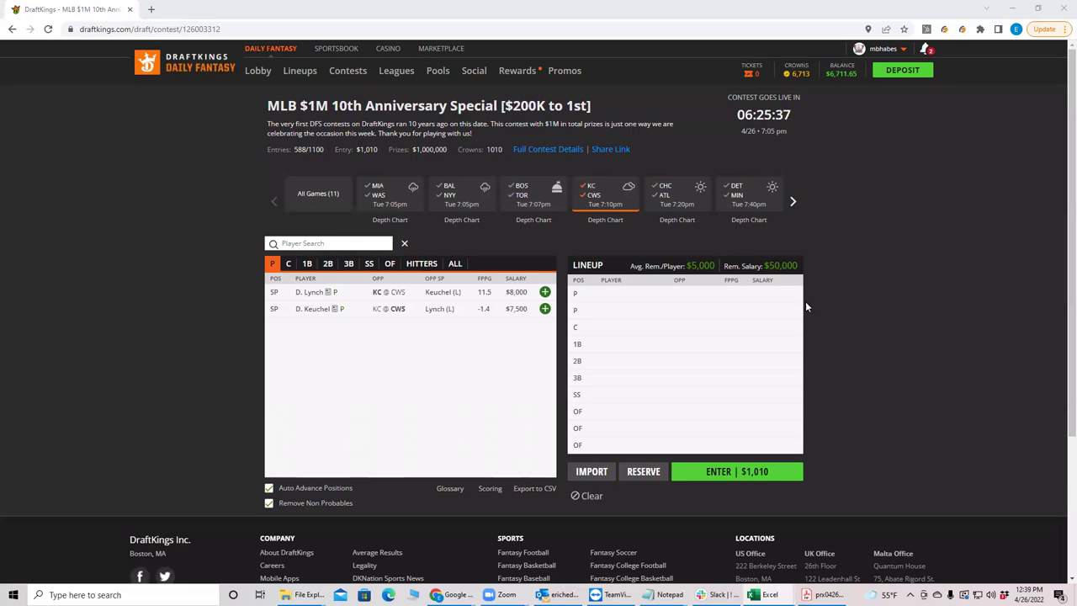
click(594, 195)
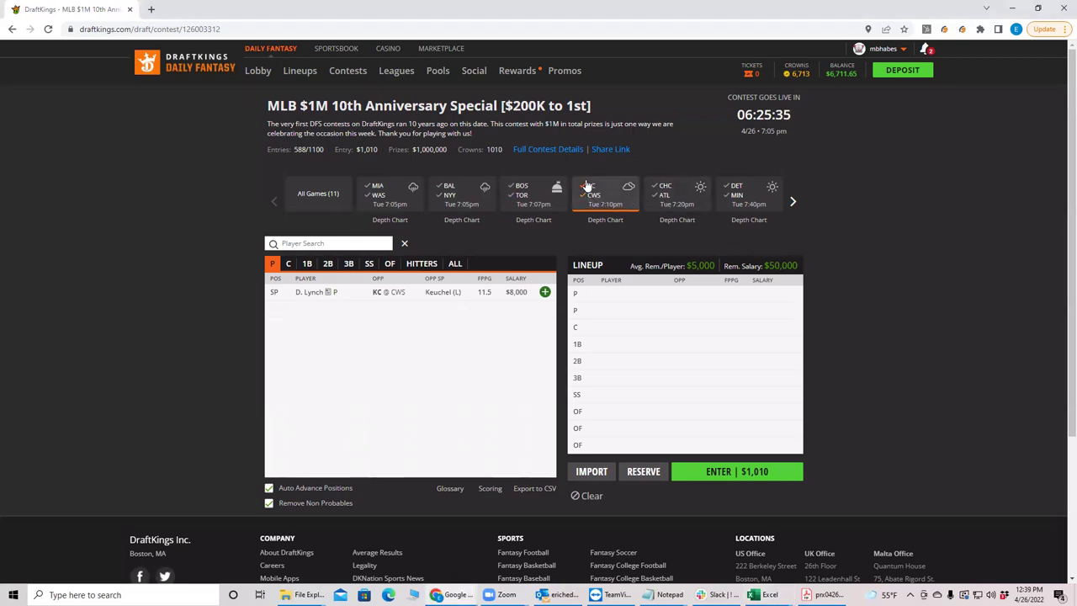
click(593, 195)
click(593, 206)
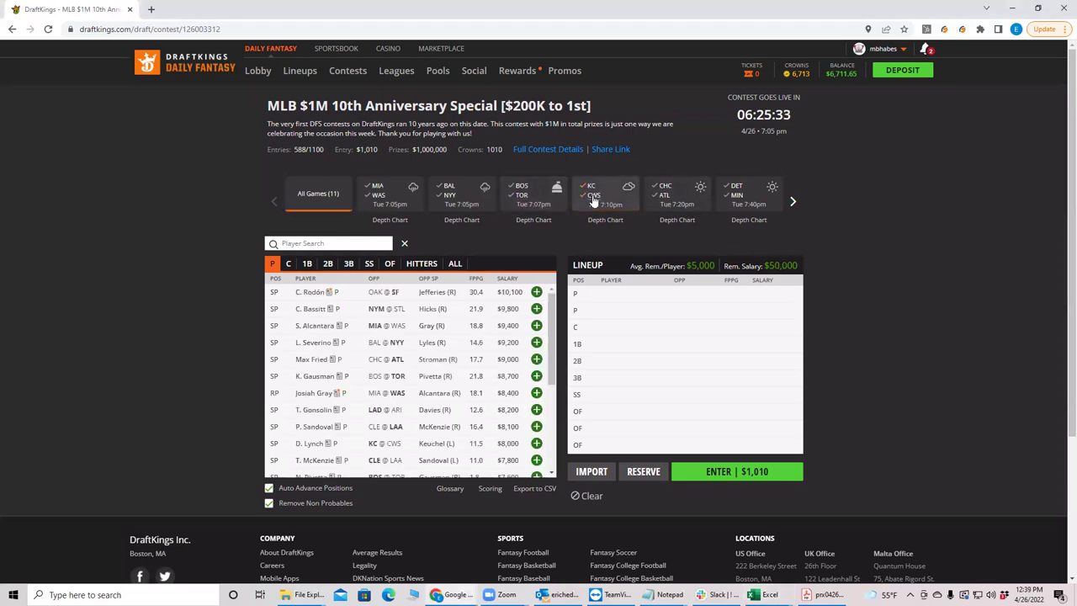
Step: Add Toronto hitters M. Chapman, Bo Bichette, G. Springer, V. Guerrero Jr. and L. Gurriel Jr. to the lineup and clear the TOR filter
click(524, 199)
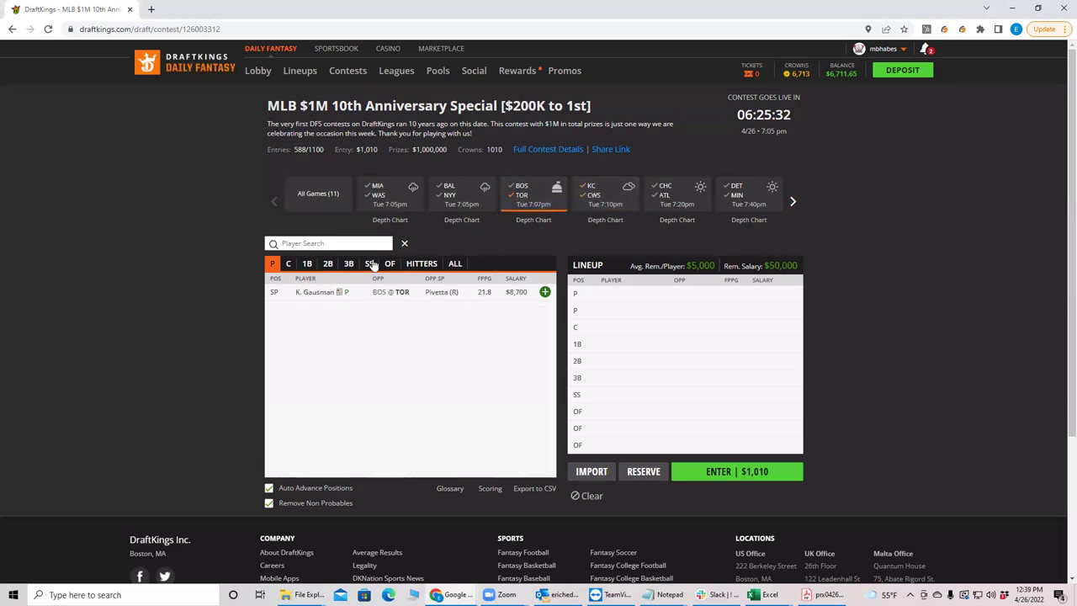
click(421, 263)
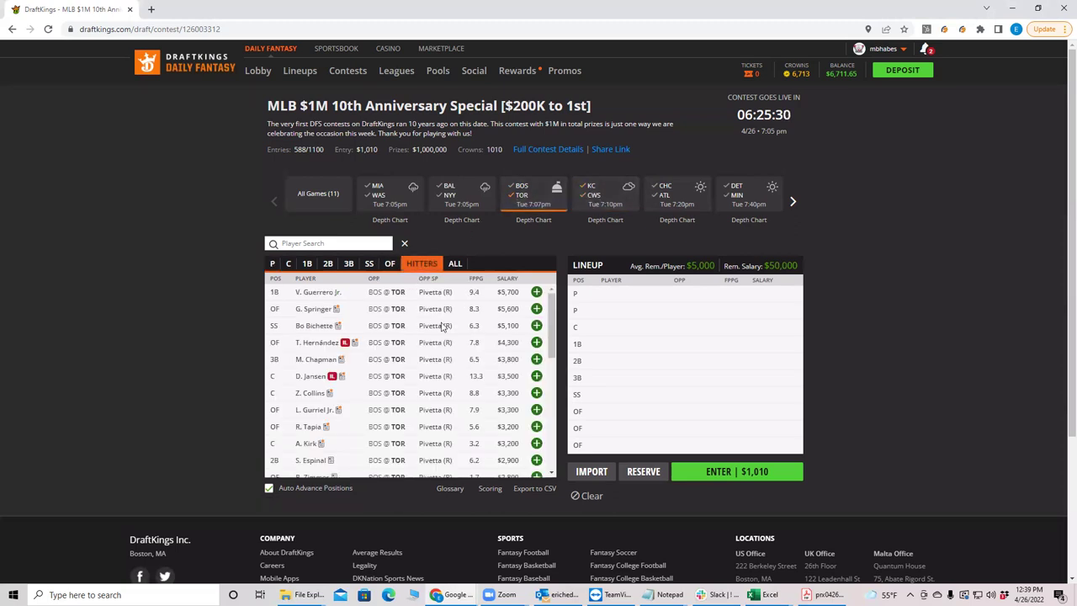
click(535, 360)
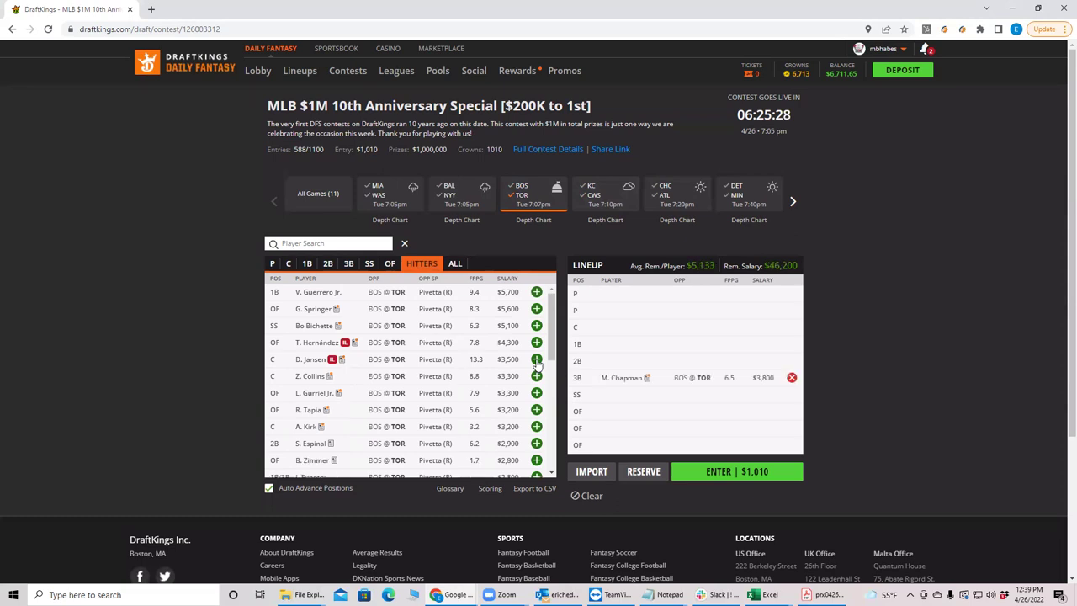
click(535, 326)
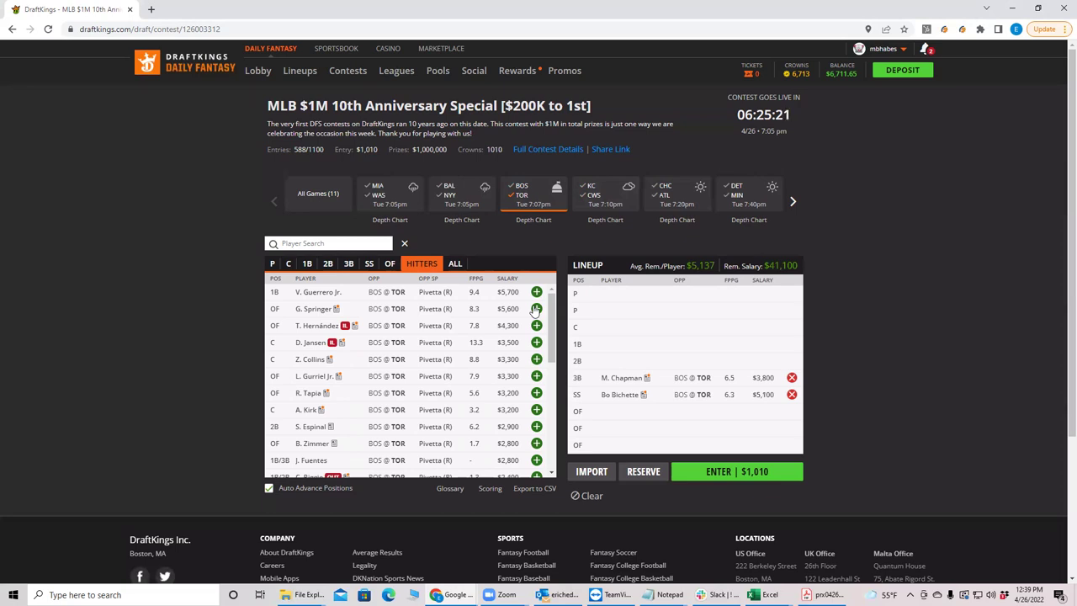
click(536, 308)
click(537, 293)
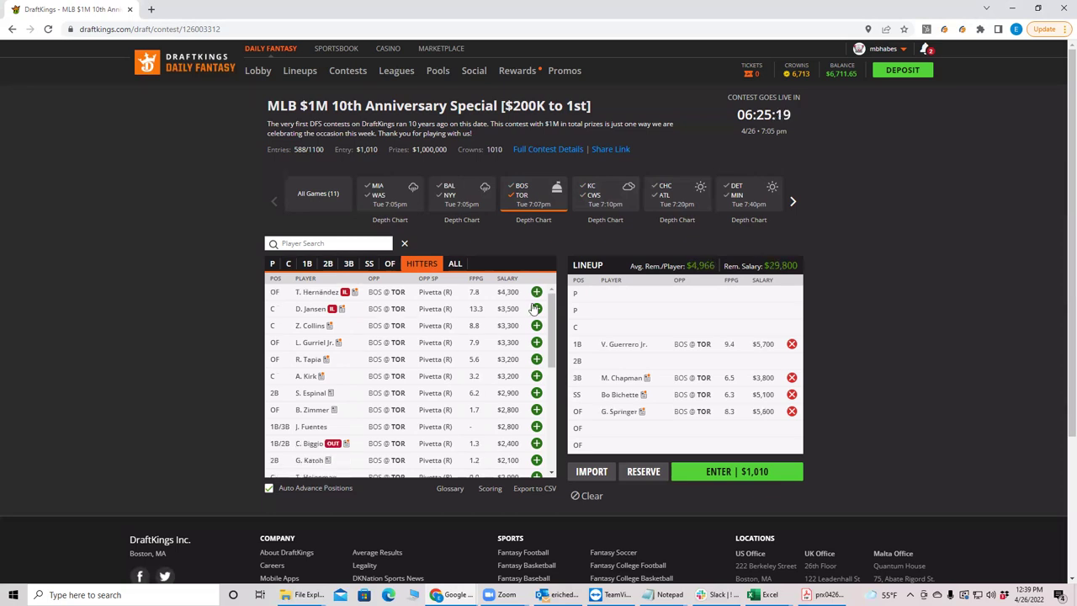
click(535, 343)
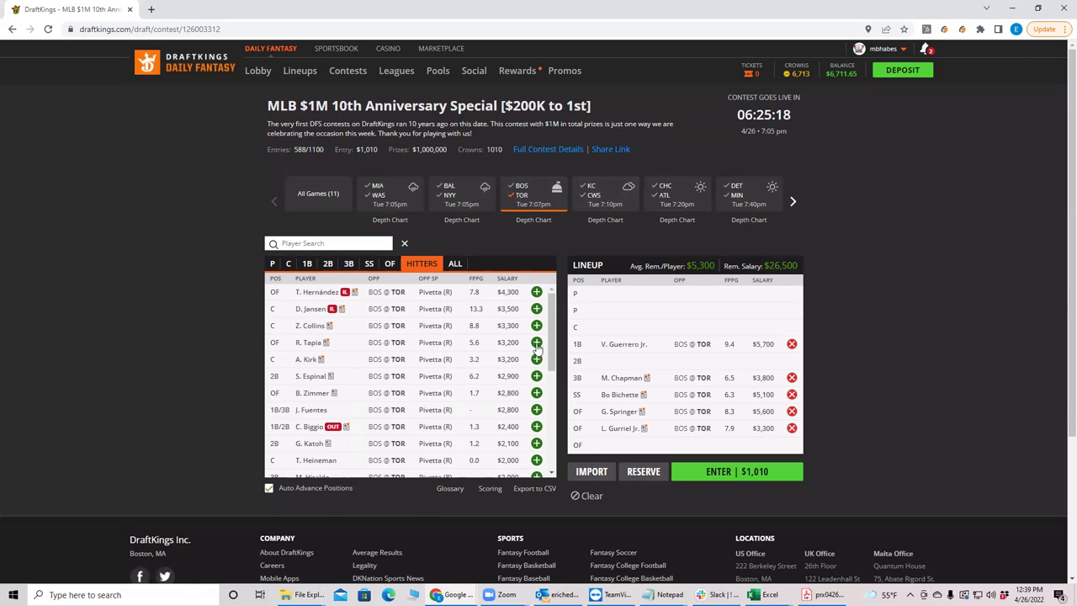
click(523, 202)
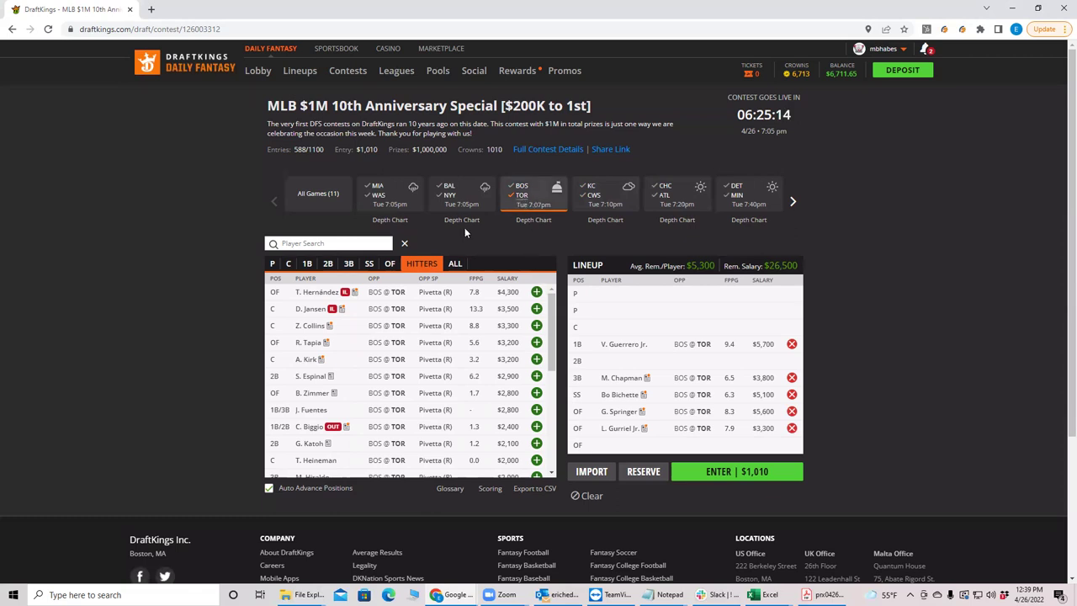
Step: Fill the two pitcher slots with C. Rodón and Detroit's Ed. Rodriguez
click(272, 266)
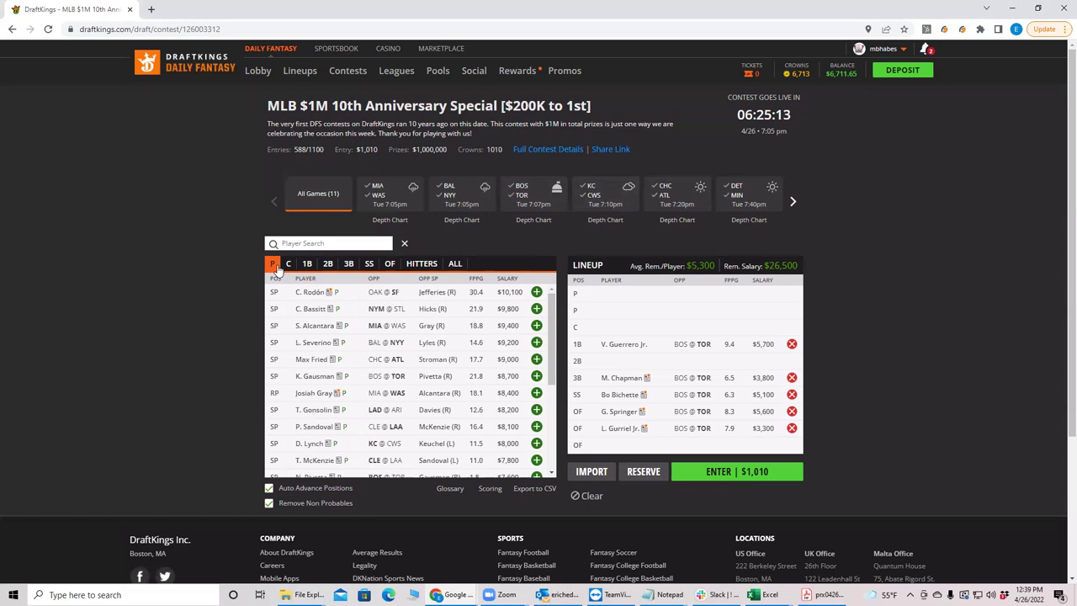
click(536, 292)
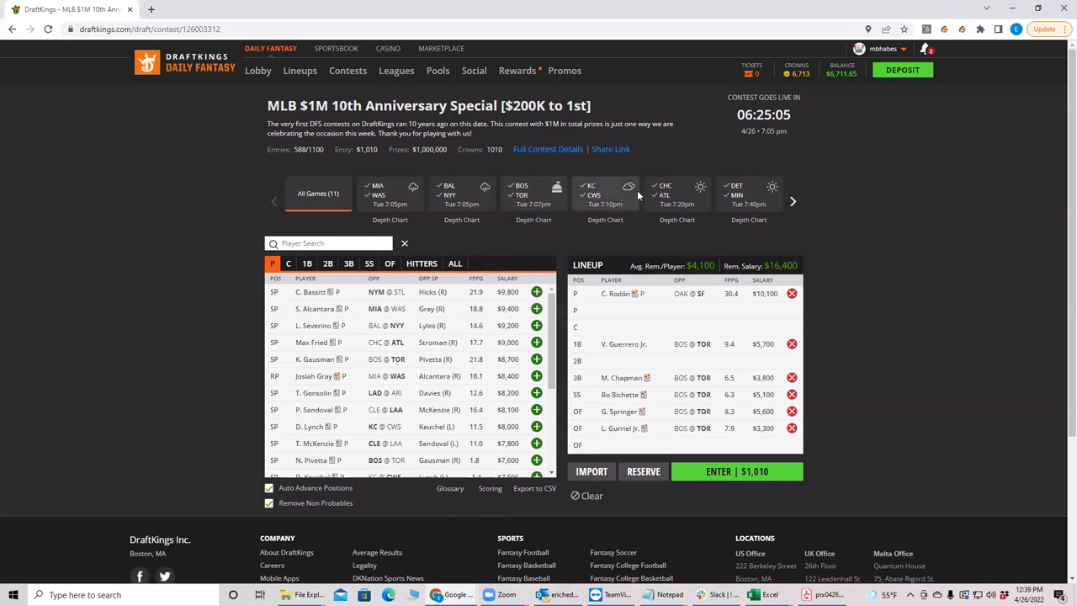
click(745, 198)
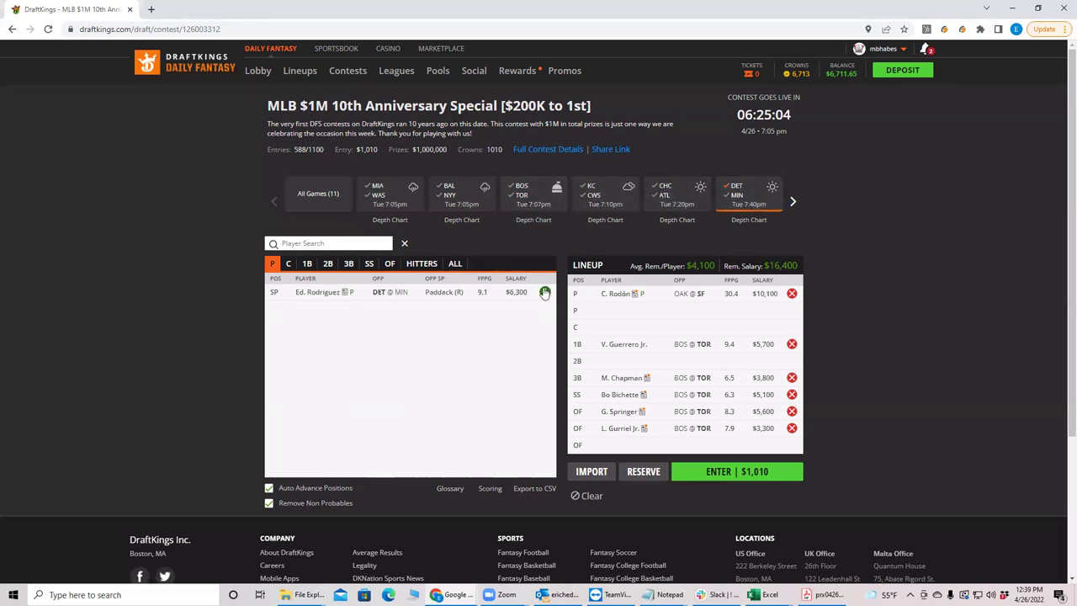
click(544, 291)
Step: Examine the game log of third baseman Matt Chapman from the lineup
click(623, 379)
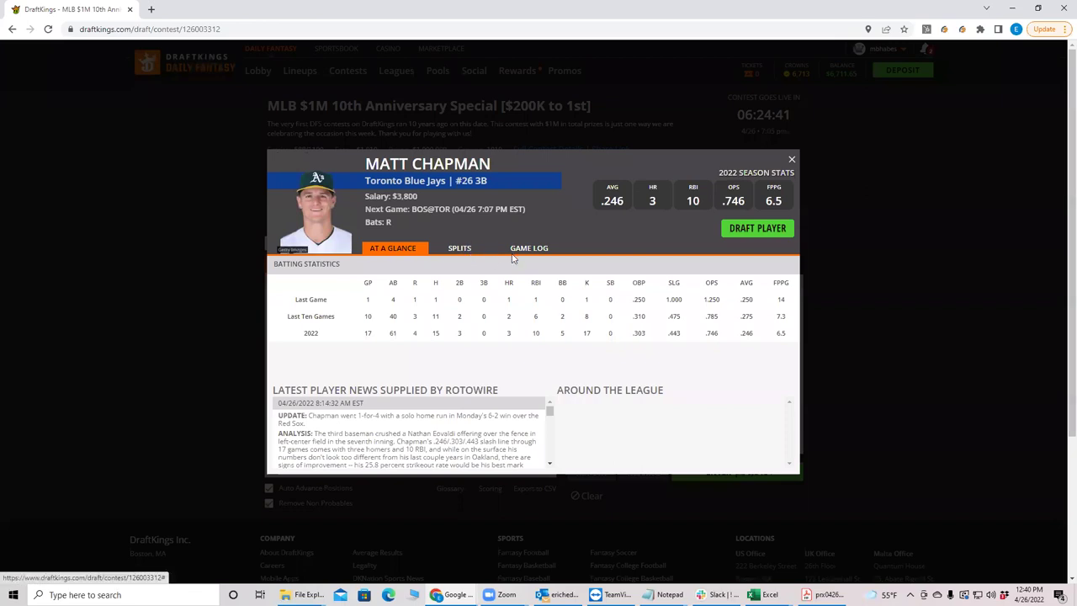
click(535, 251)
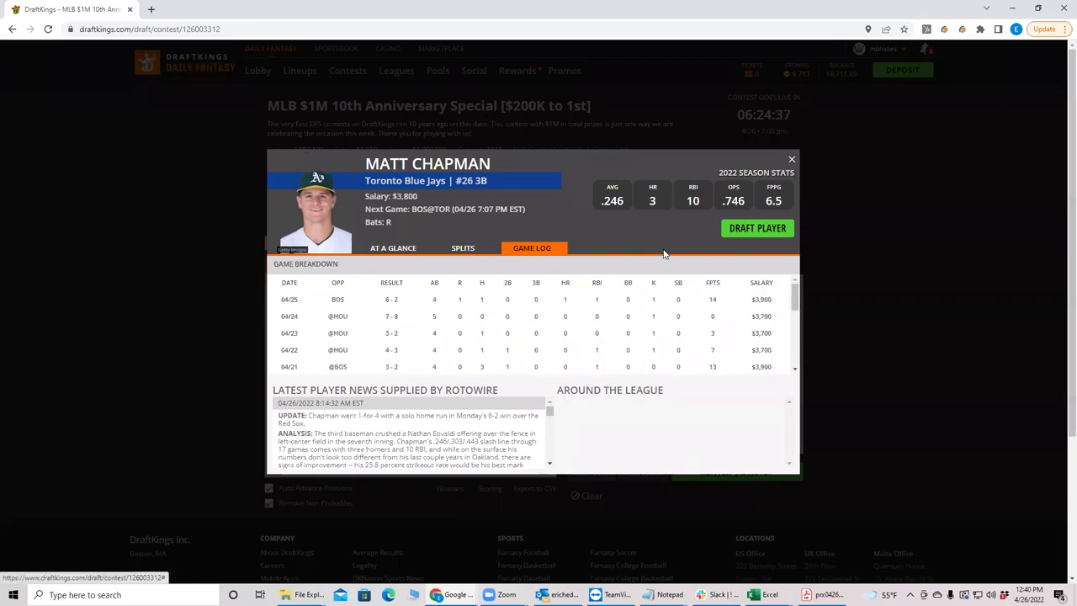
drag(795, 294, 782, 225)
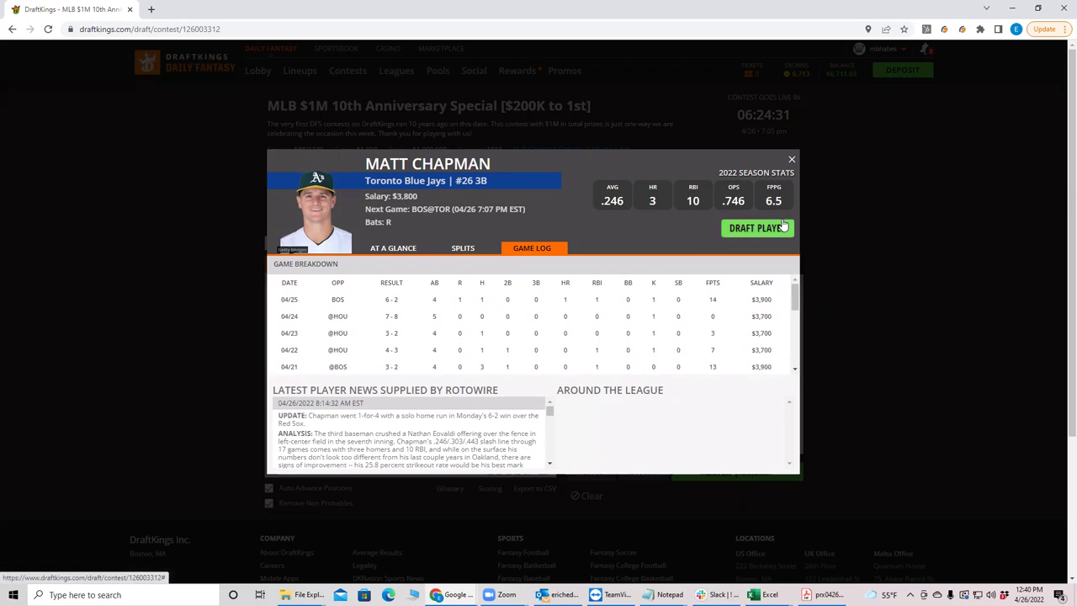
Step: Close Matt Chapman's player card and clear the DET–MIN game's team filters
click(790, 159)
click(738, 195)
click(734, 187)
click(734, 187)
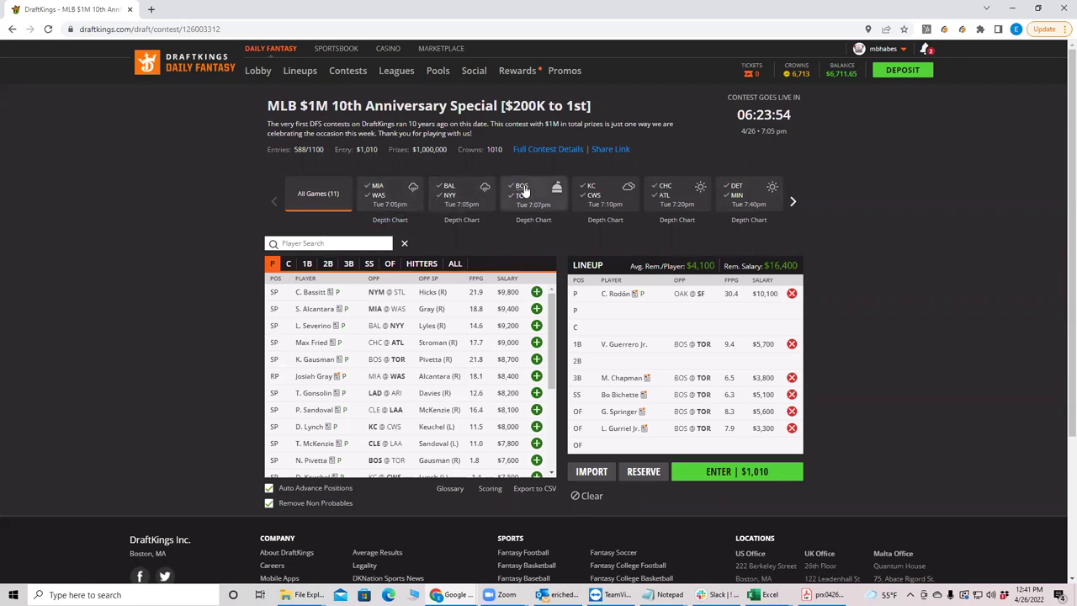
Step: Filter the player pool to the KC–CWS game and remove all five Toronto hitters from the lineup
click(586, 192)
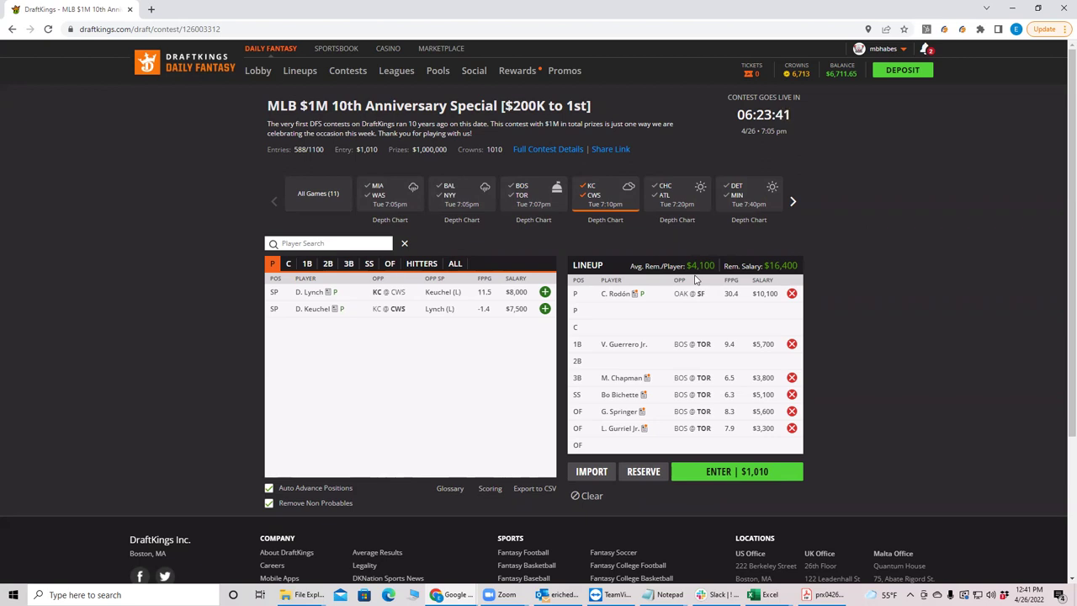
click(794, 431)
click(792, 411)
click(791, 395)
click(791, 344)
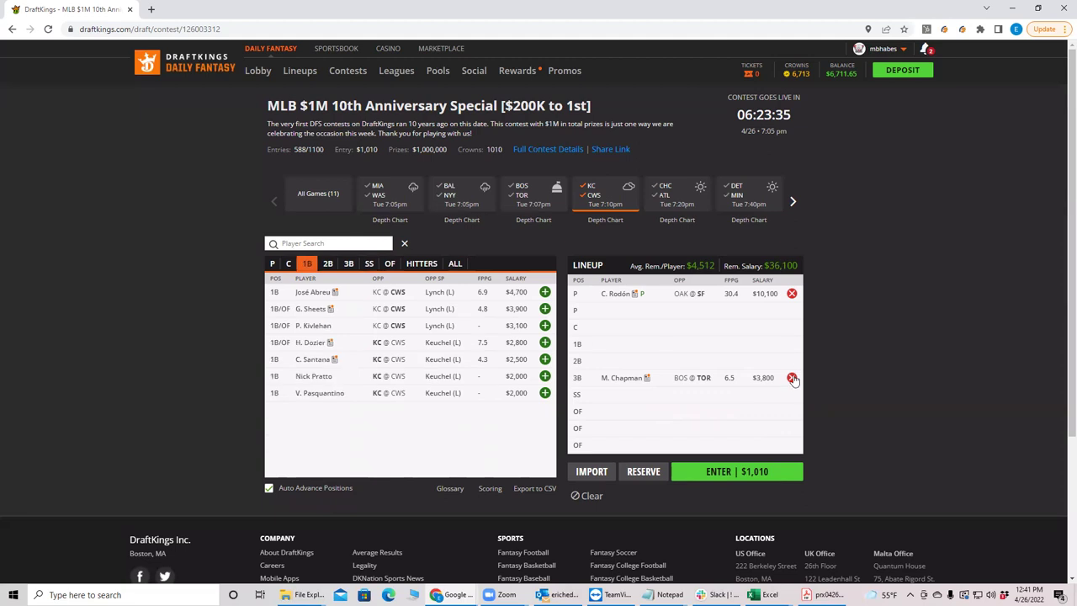
click(791, 378)
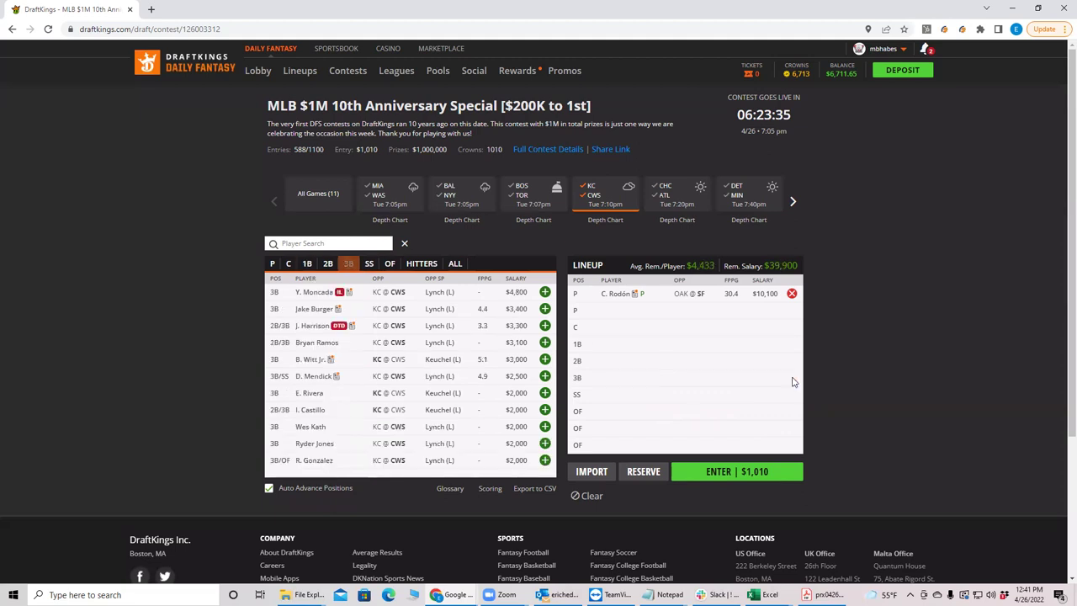
Step: Limit the pool to White Sox outfielders and examine Luis Robert's game log
click(592, 186)
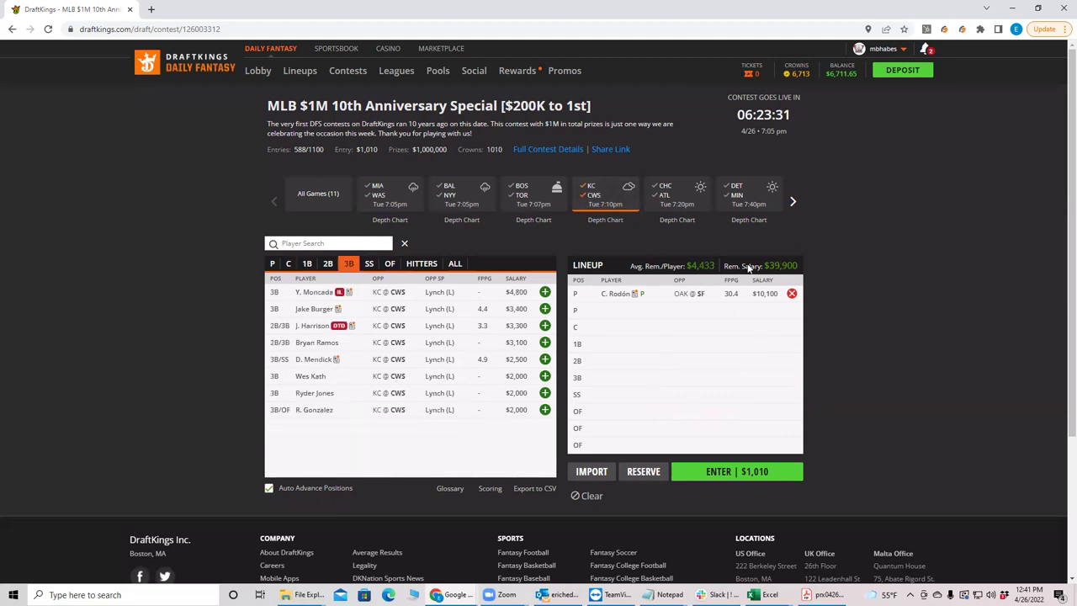
click(390, 264)
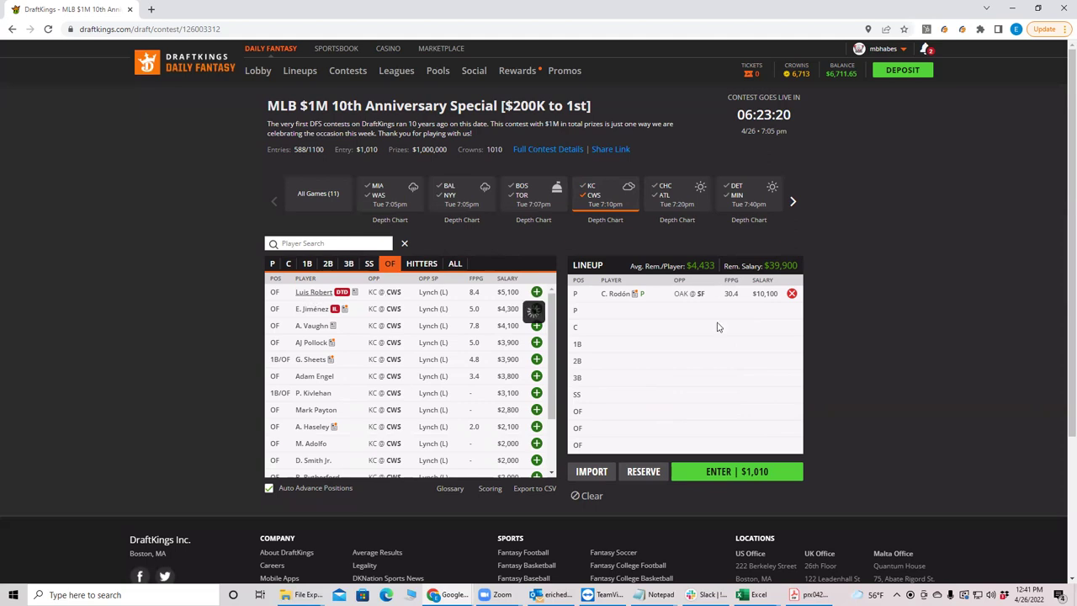
click(313, 294)
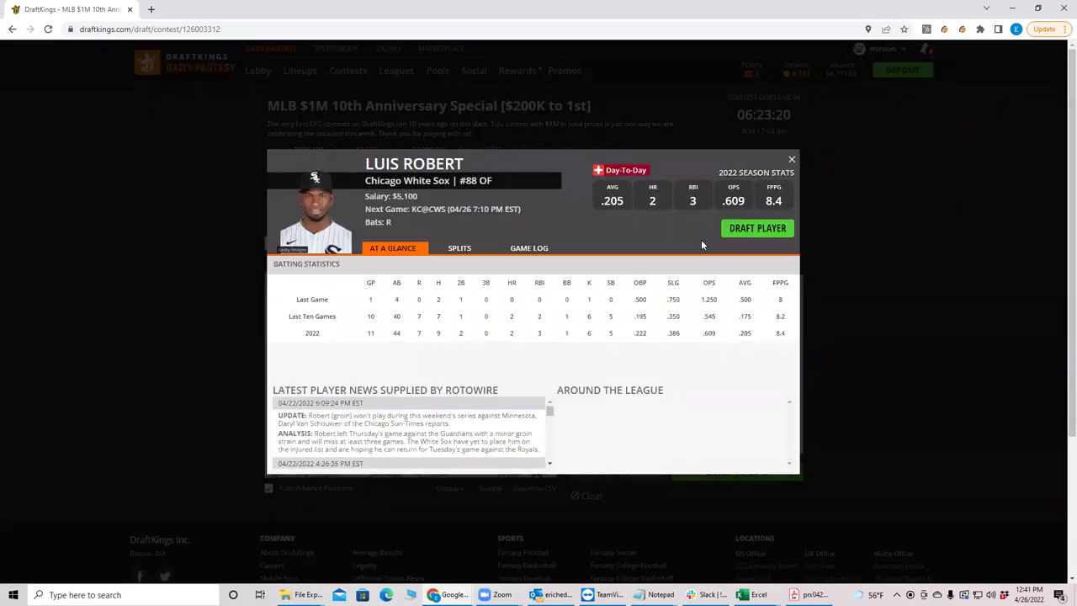
click(518, 250)
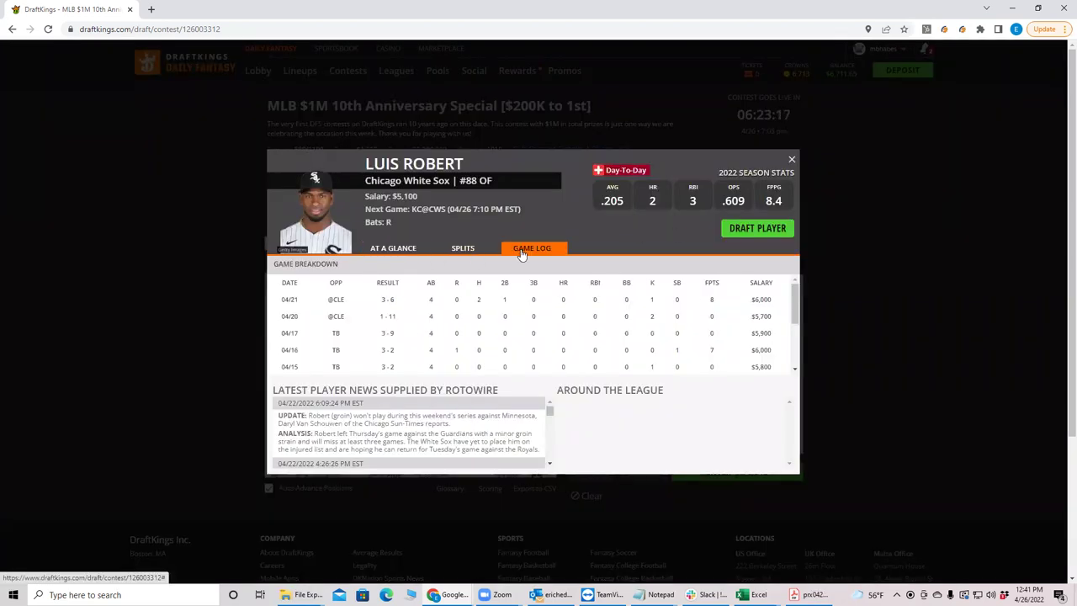
click(792, 159)
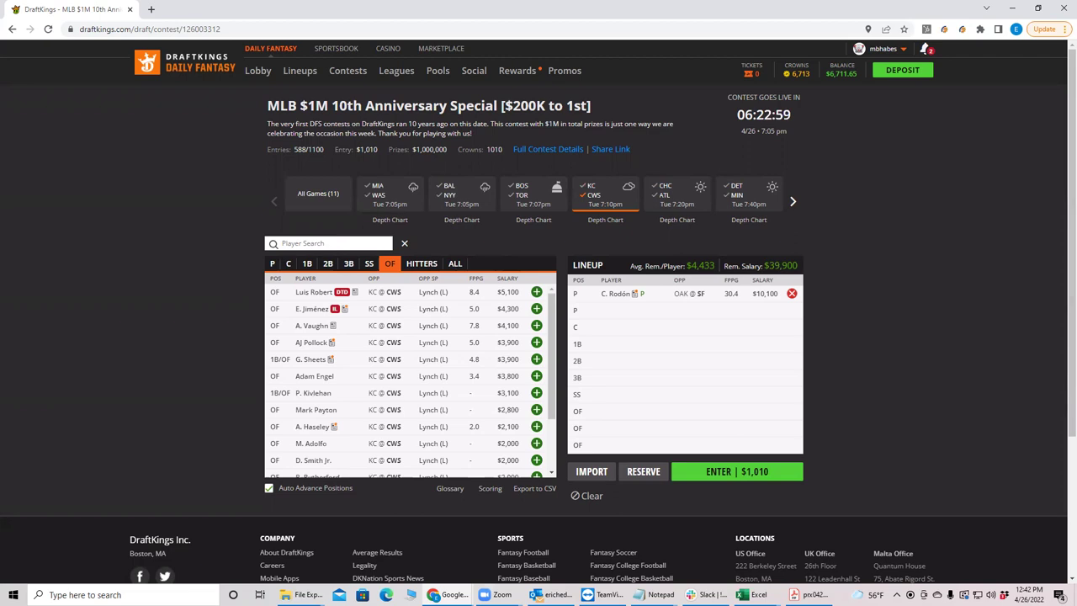
Step: Clear the CWS filter and show the pitchers in the CHC–ATL game
key(alt+Tab)
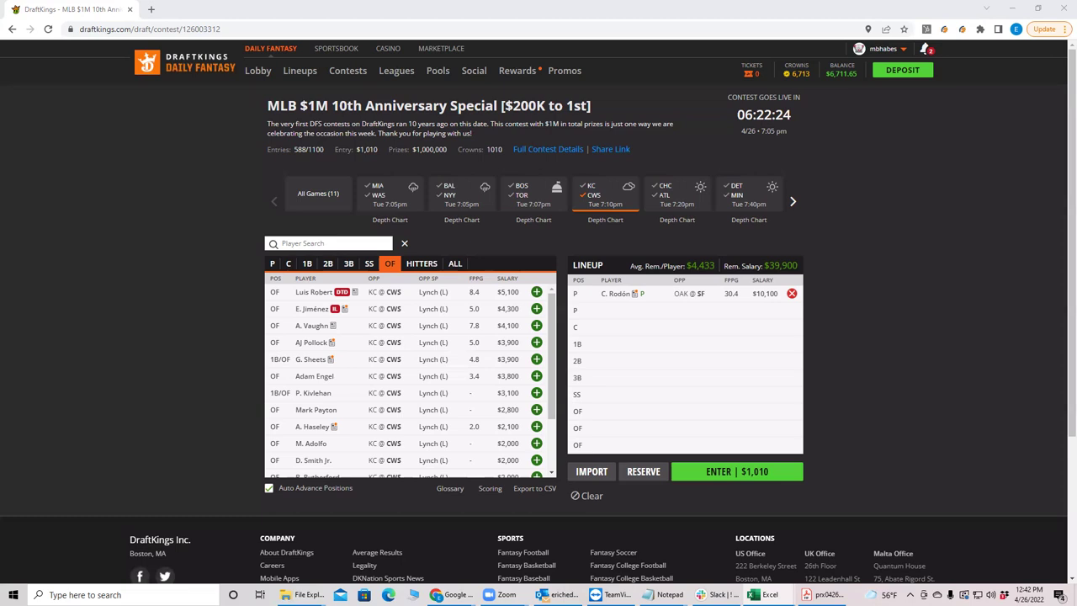
click(926, 48)
click(585, 202)
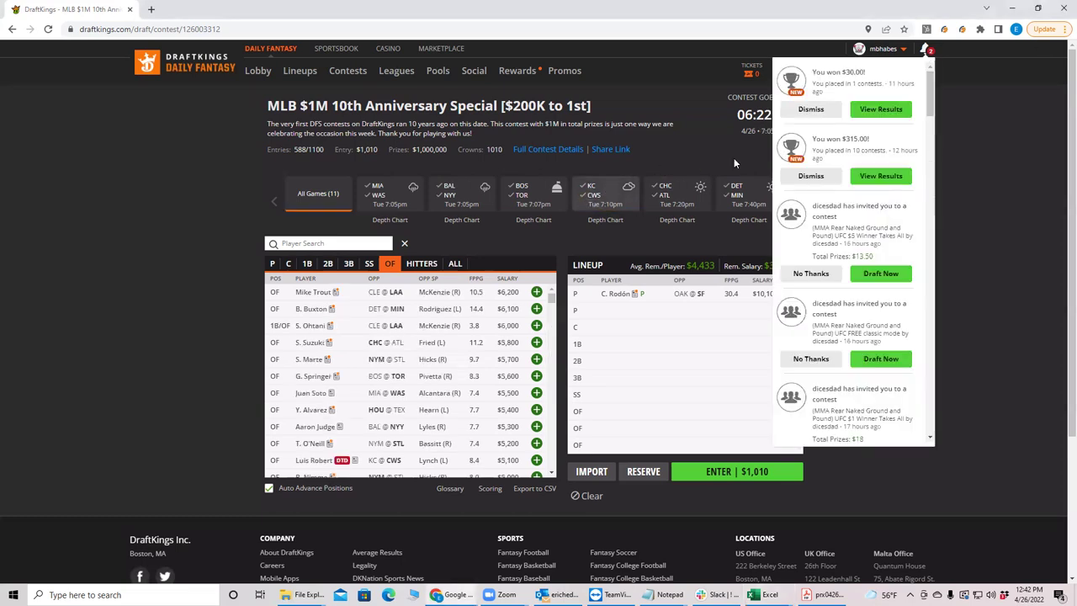
click(976, 151)
click(665, 200)
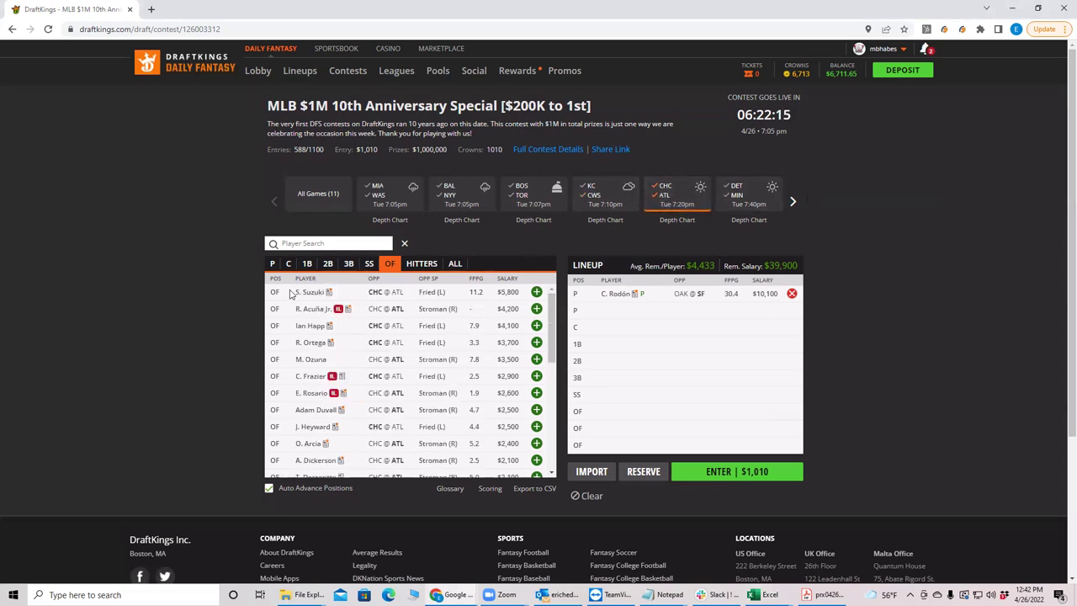
click(272, 264)
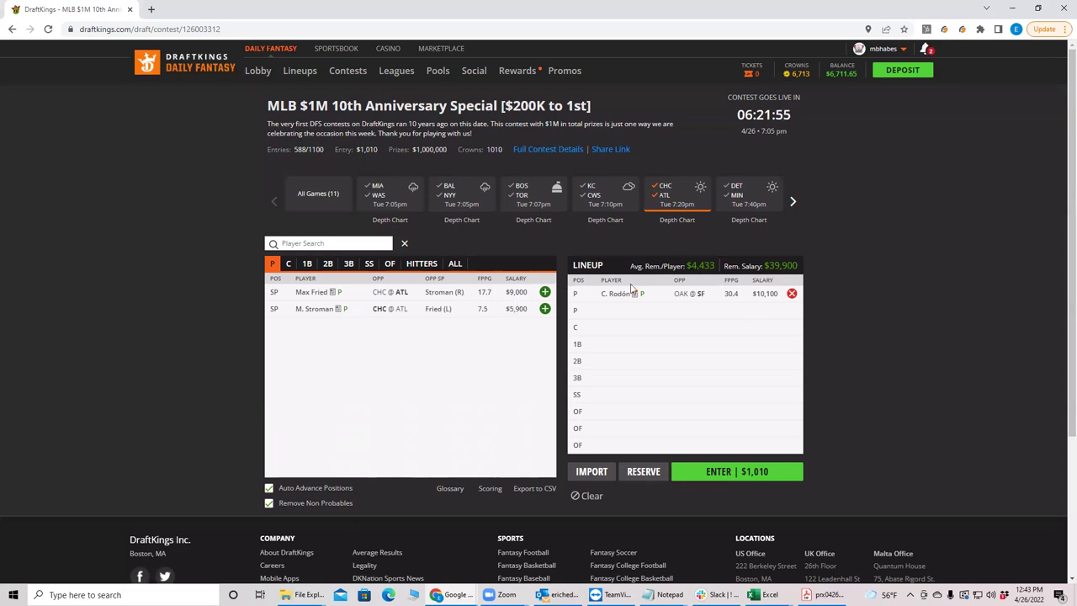
Step: Review Marcus Stroman's splits and game log
click(316, 310)
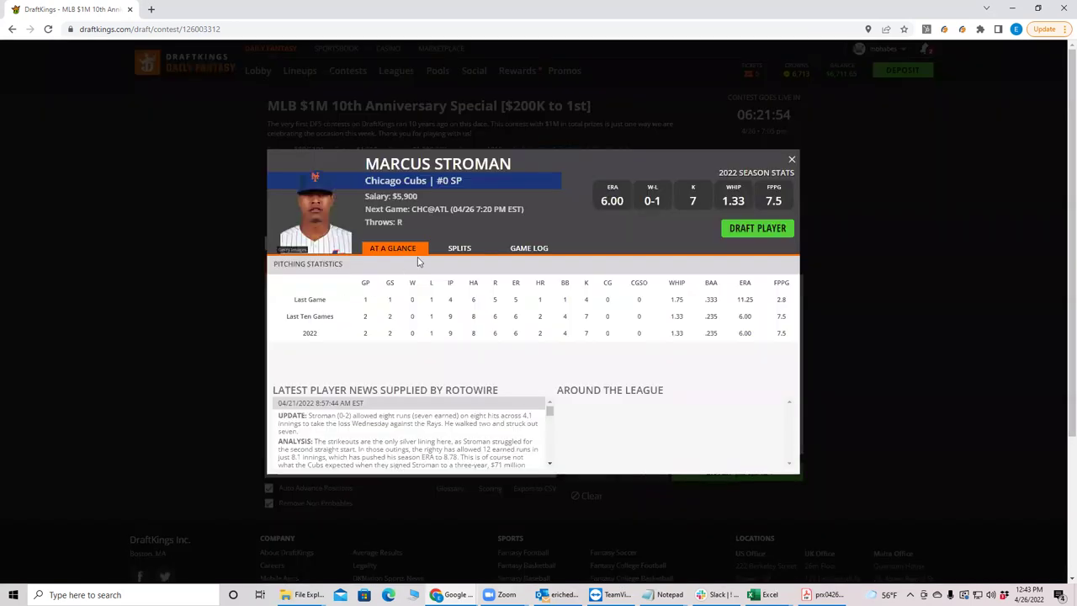
click(456, 249)
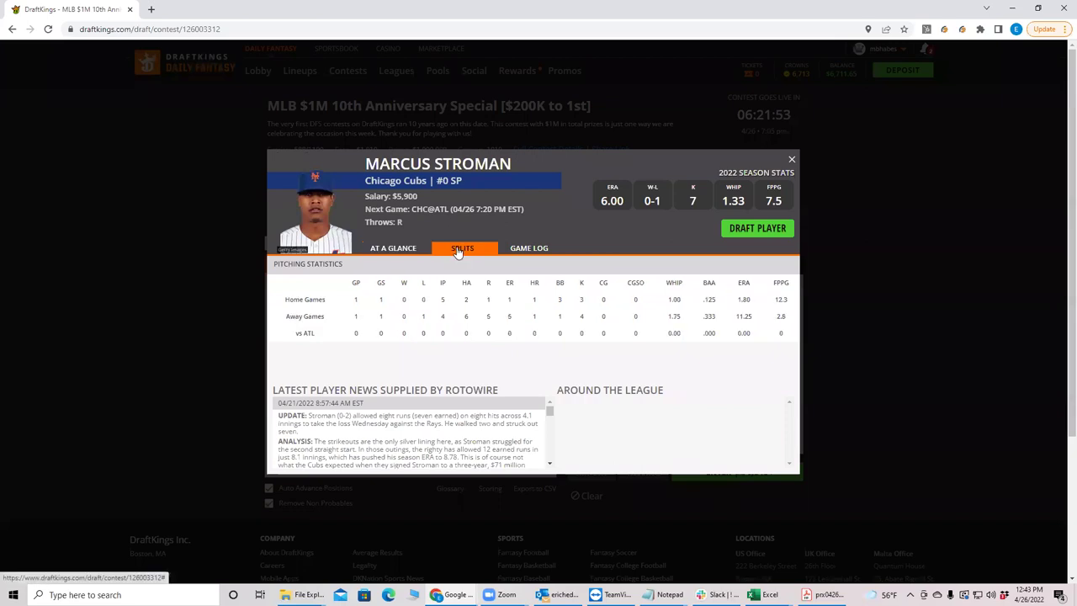
click(530, 246)
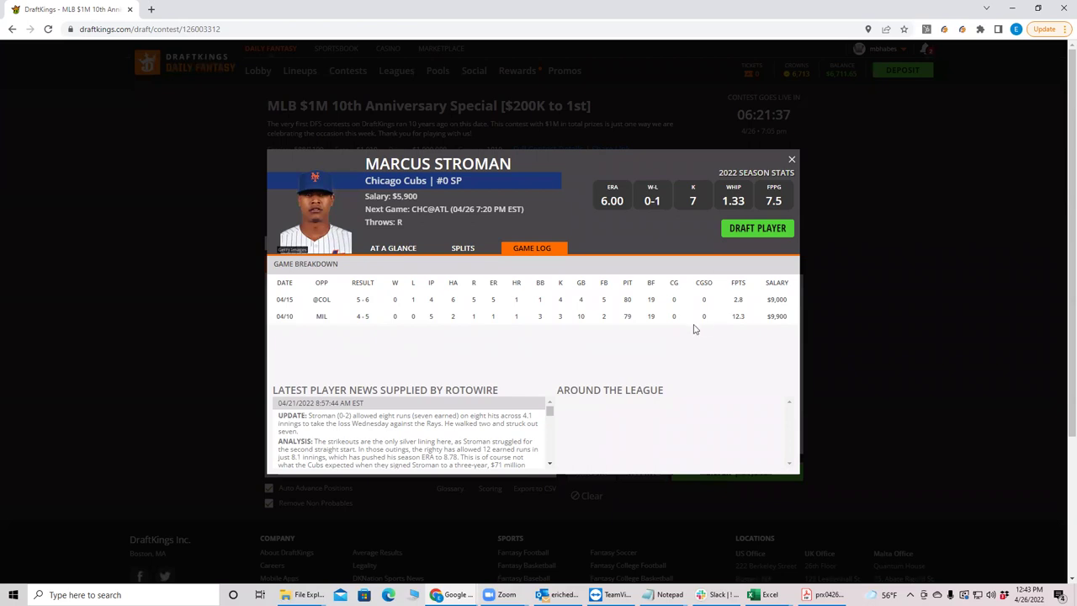
click(793, 161)
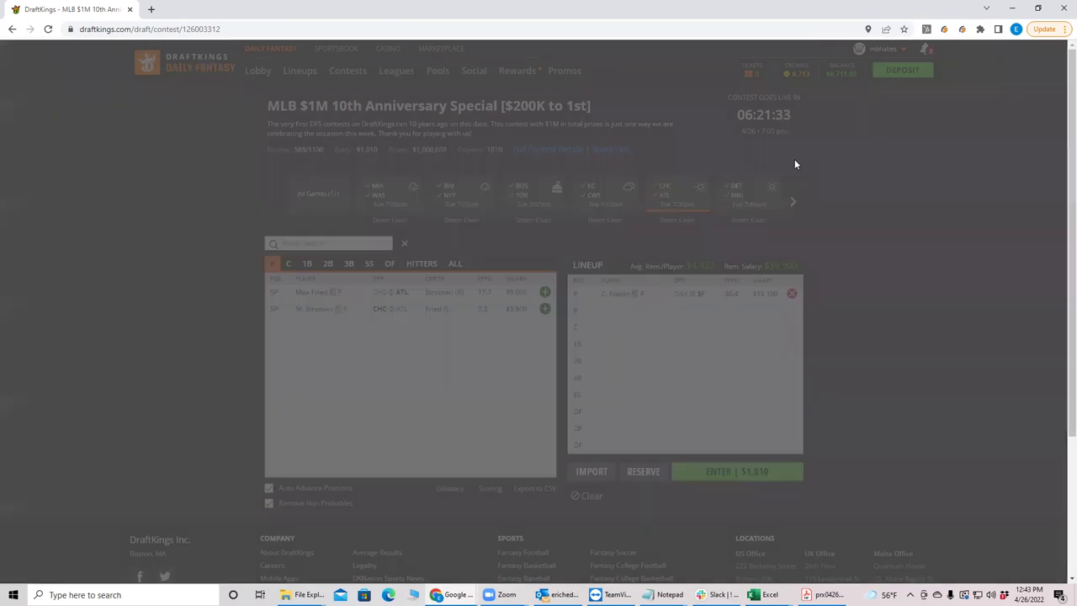
Step: Look over the CHC–ATL pitching matchup again and clear both of its team filters
click(663, 196)
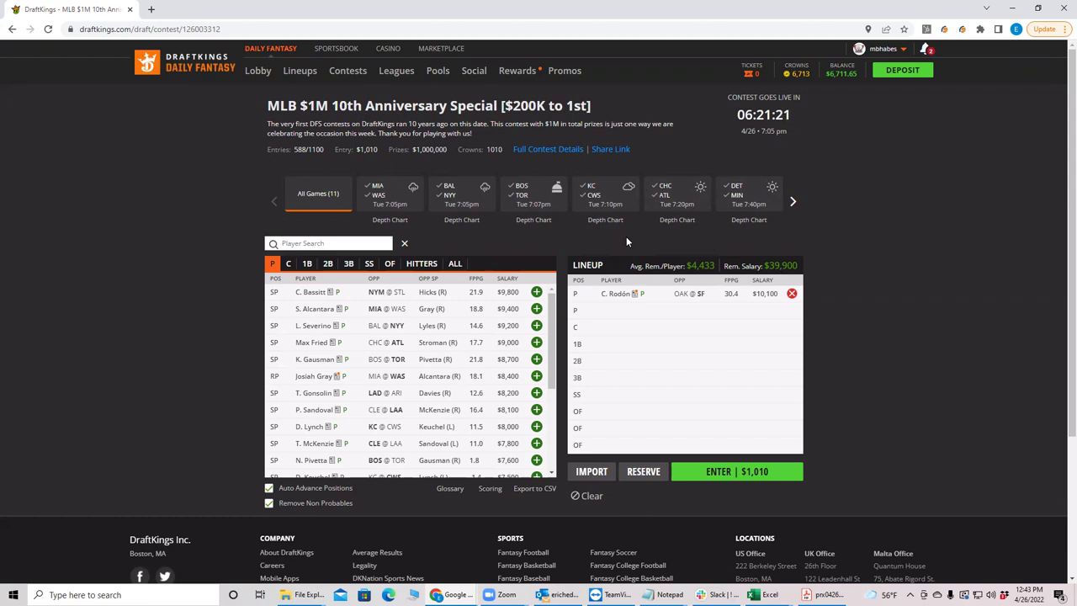
click(666, 201)
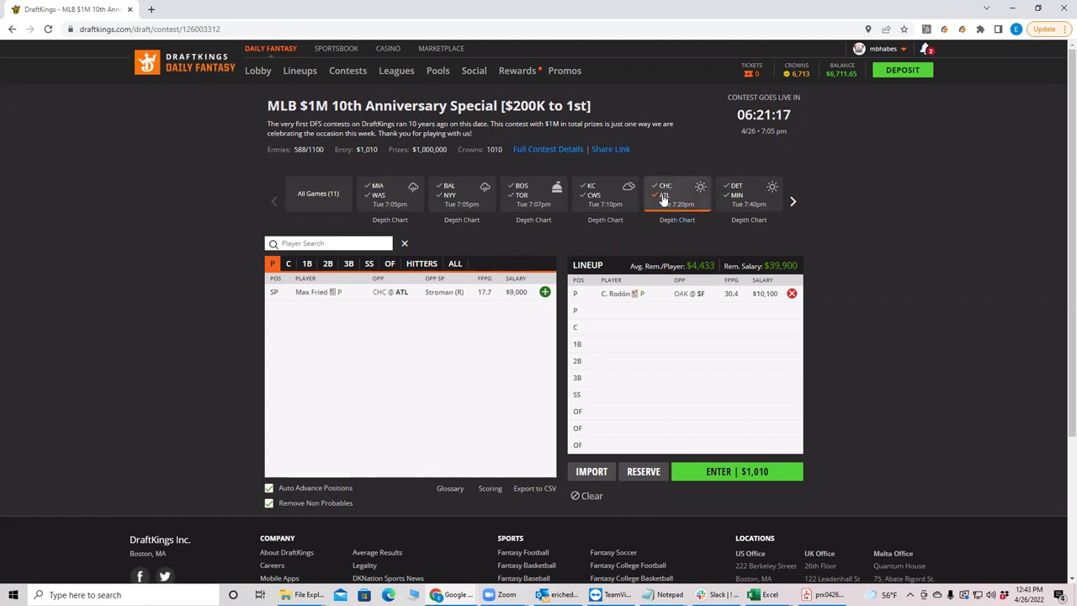
click(663, 201)
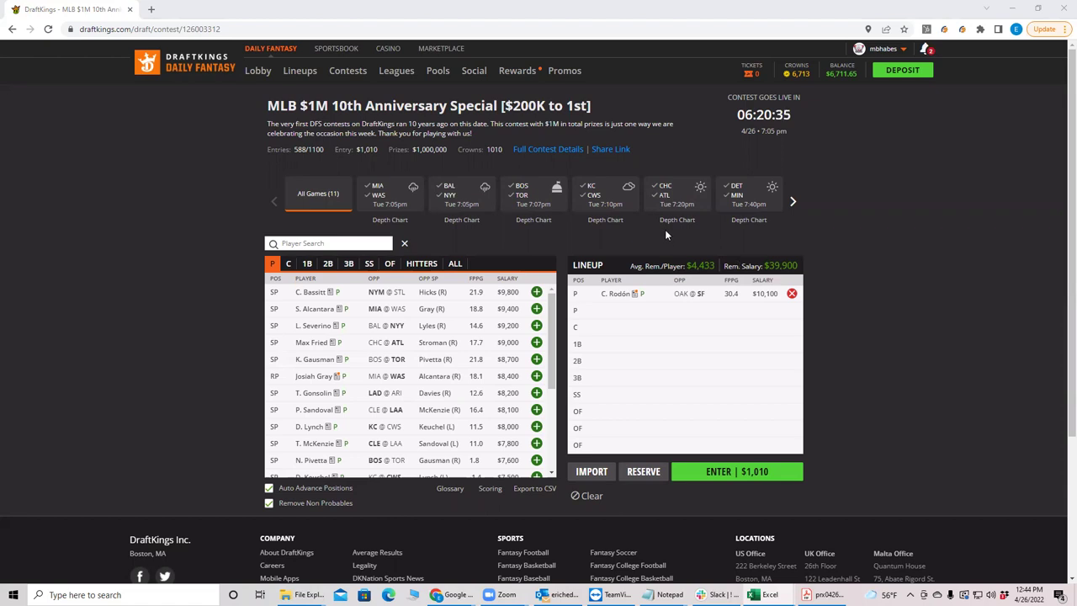
click(666, 192)
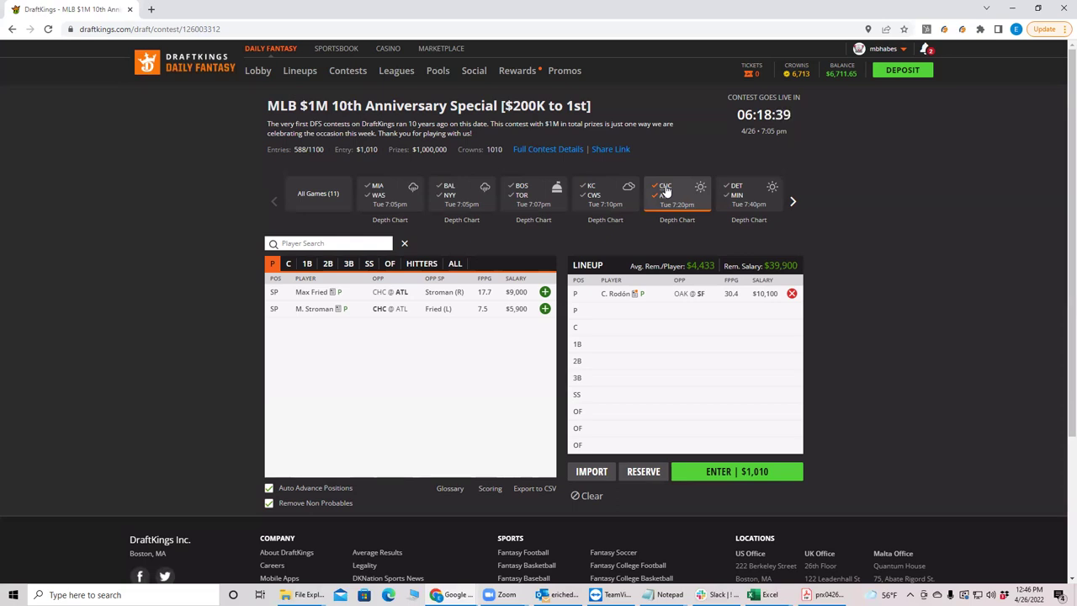
click(665, 192)
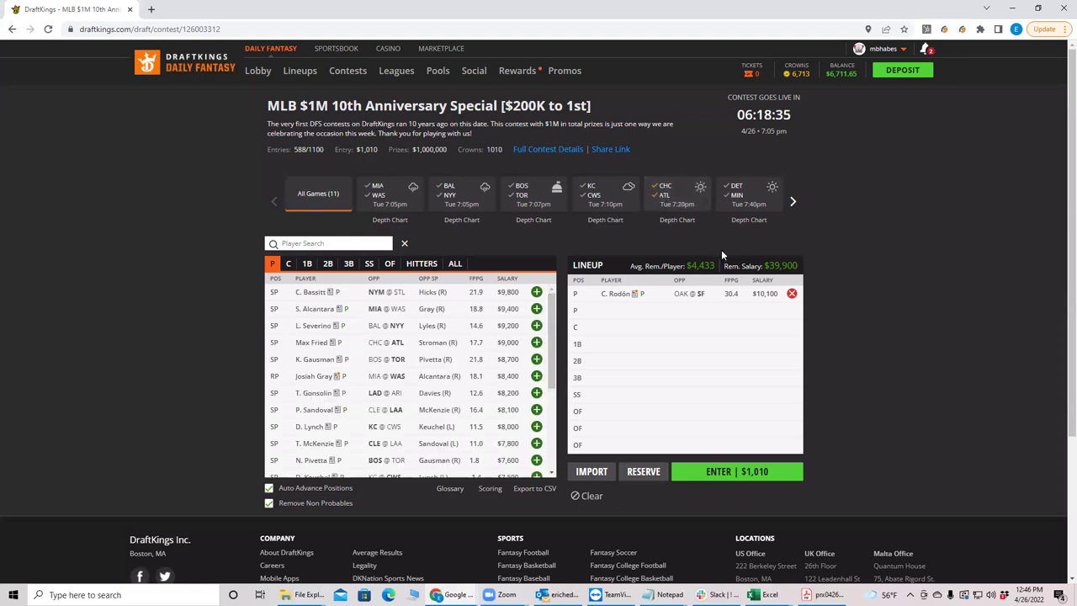
click(793, 205)
click(268, 203)
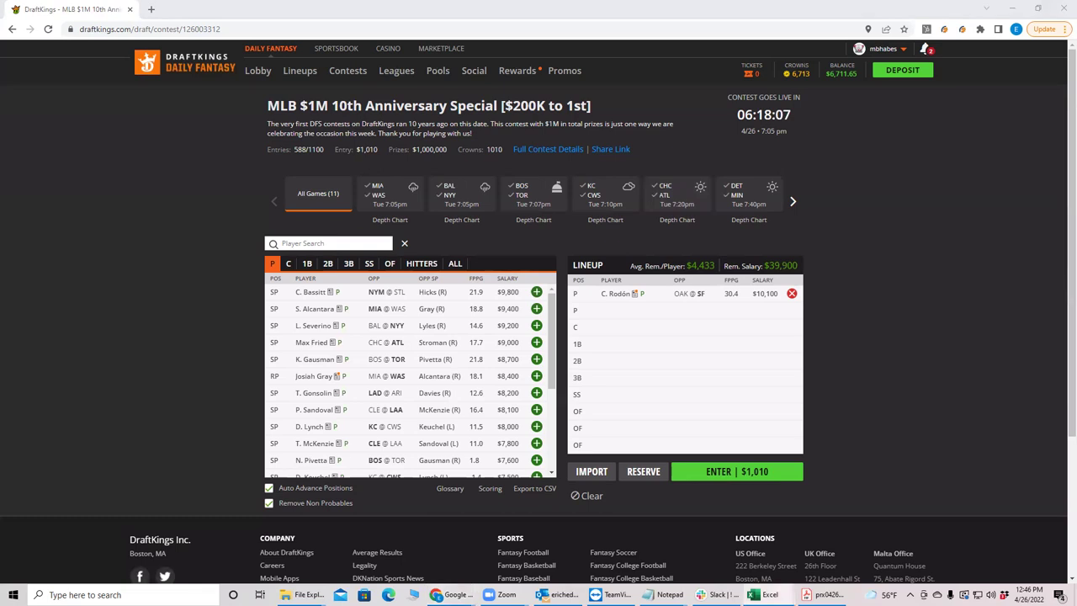
key(super+d)
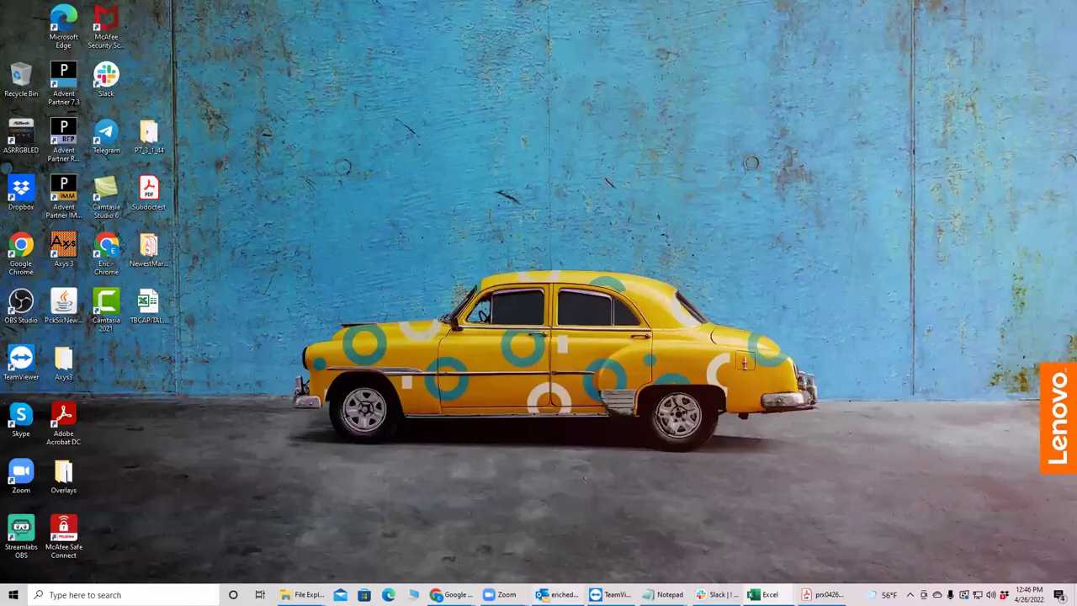
mouse_move(454, 594)
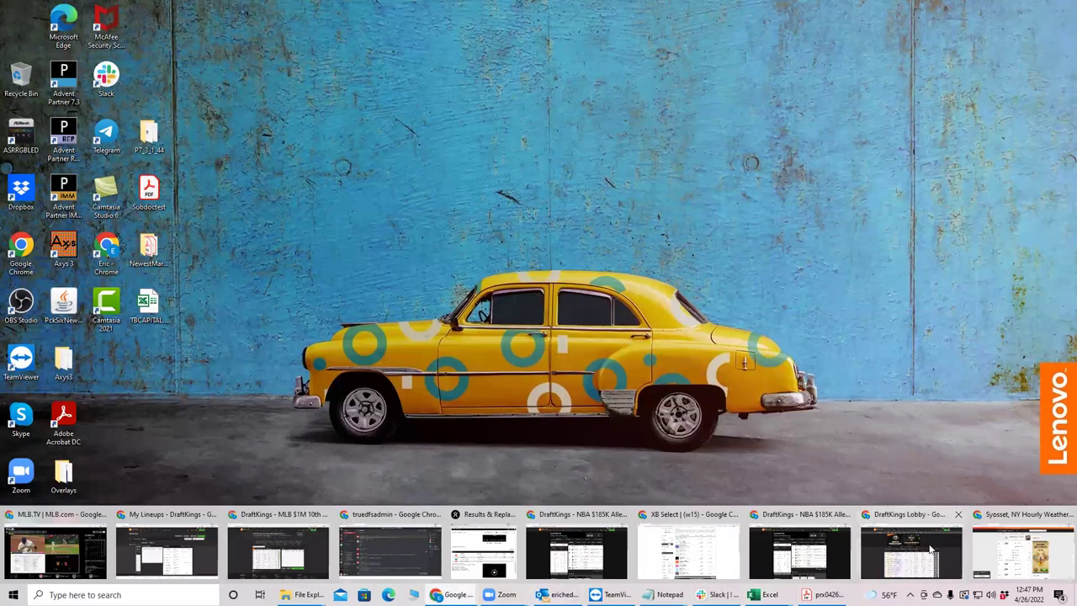
click(807, 559)
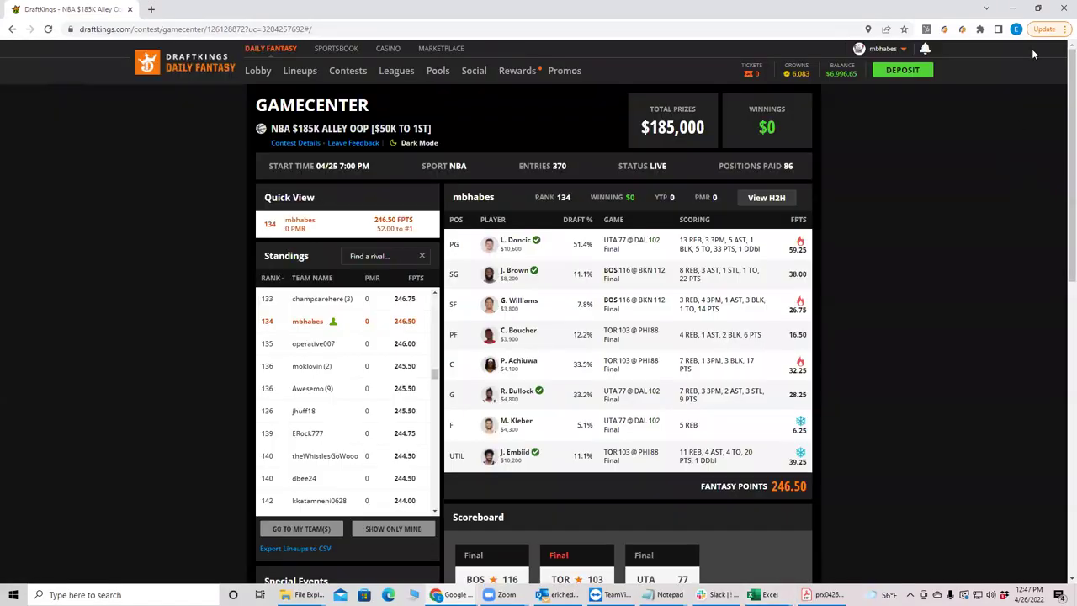
click(1012, 8)
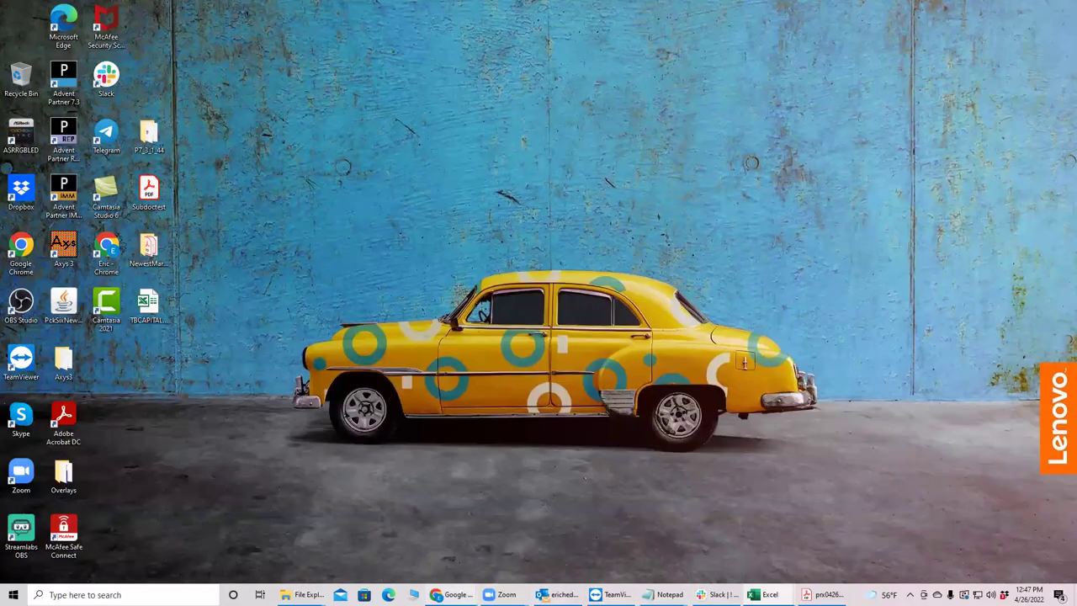
mouse_move(454, 595)
click(284, 551)
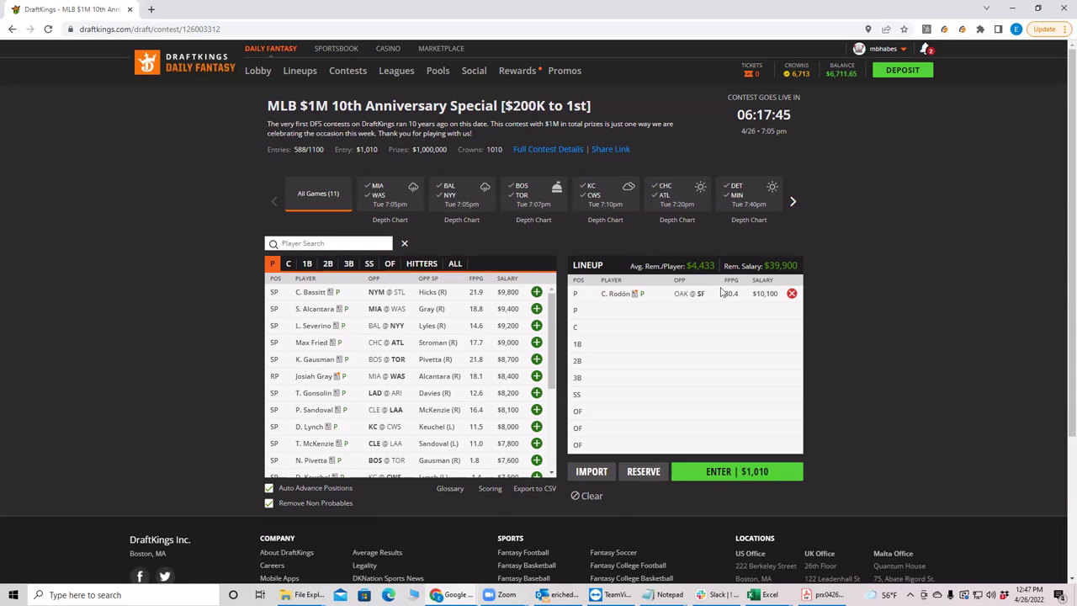
Step: Review Atlanta's hitters facing Stroman and clear the ATL filter
click(663, 195)
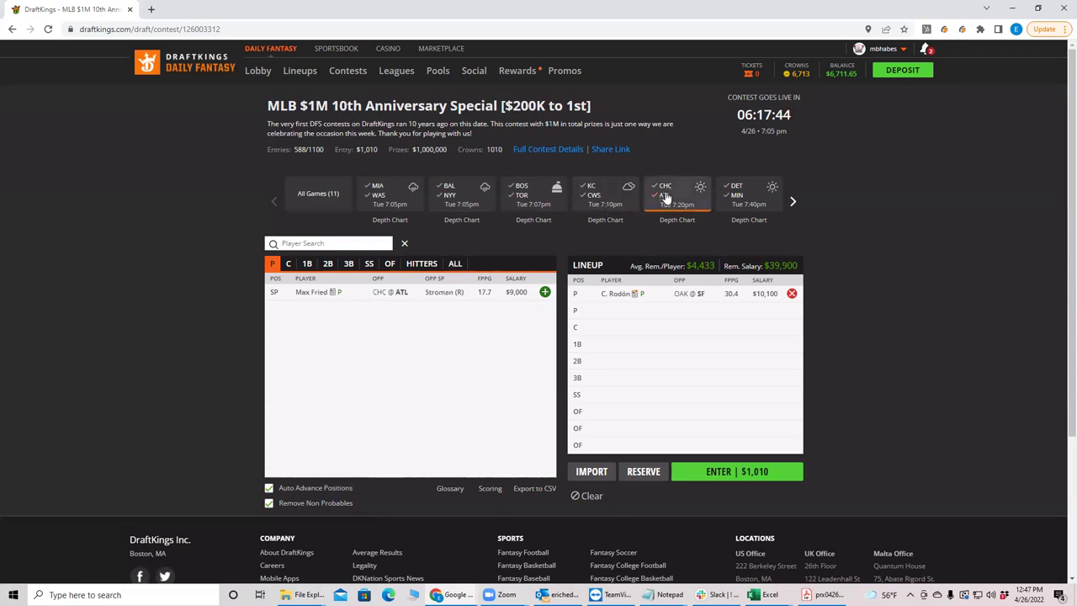
click(410, 266)
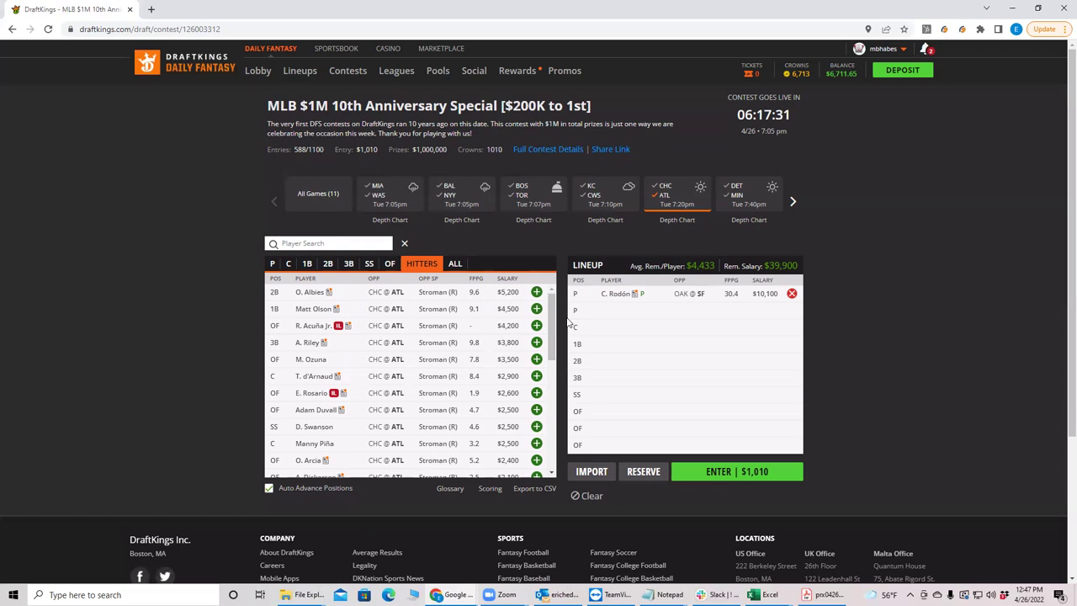
click(664, 198)
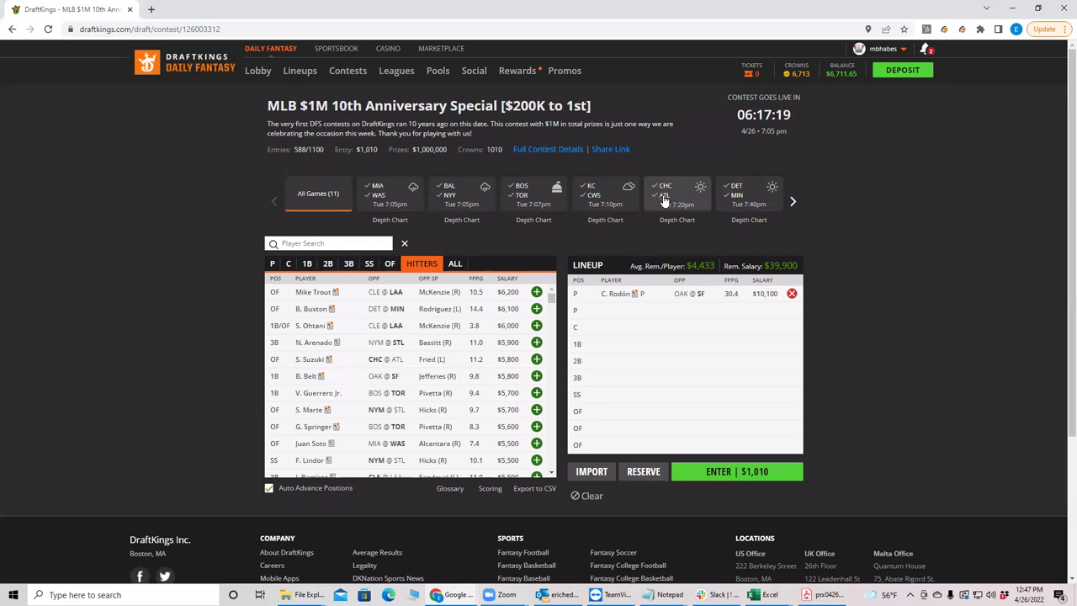
Step: Add Detroit's Ed. Rodriguez from the DET–MIN game to the second pitcher slot and clear the MIN filter
click(735, 197)
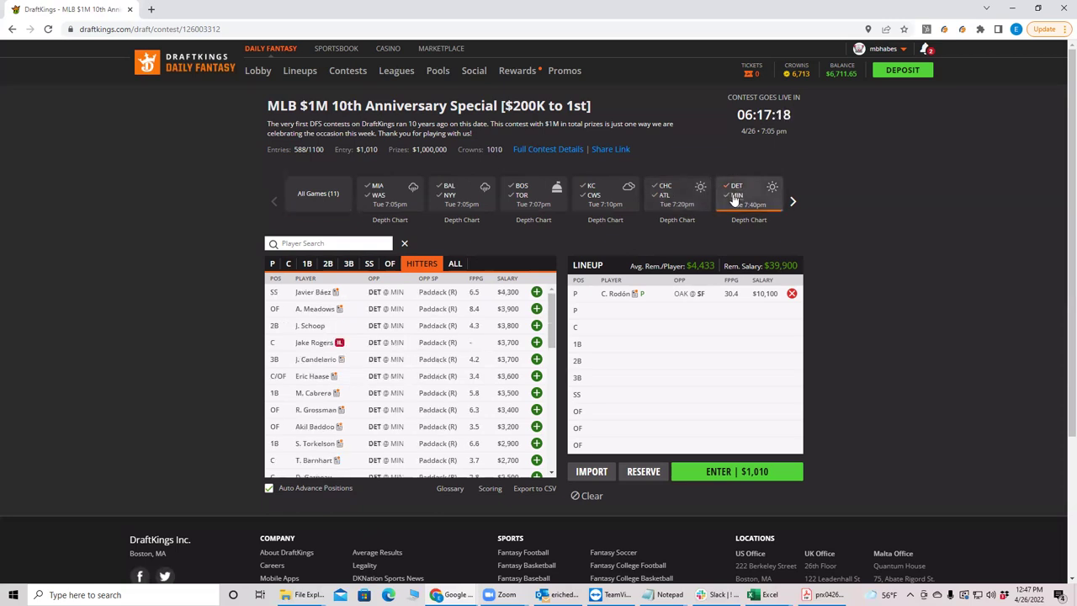
click(272, 264)
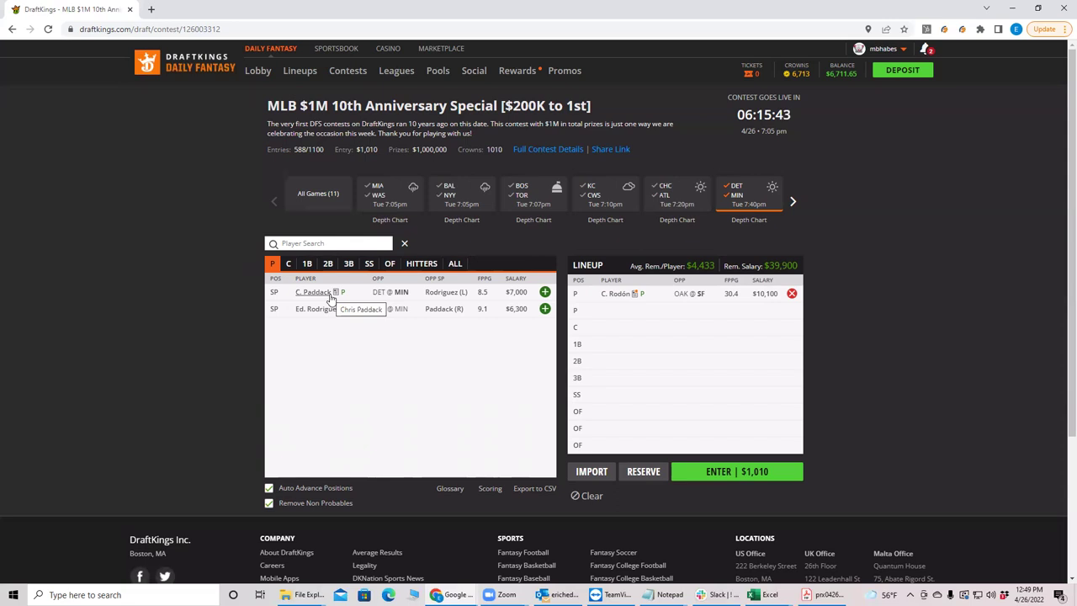
click(545, 309)
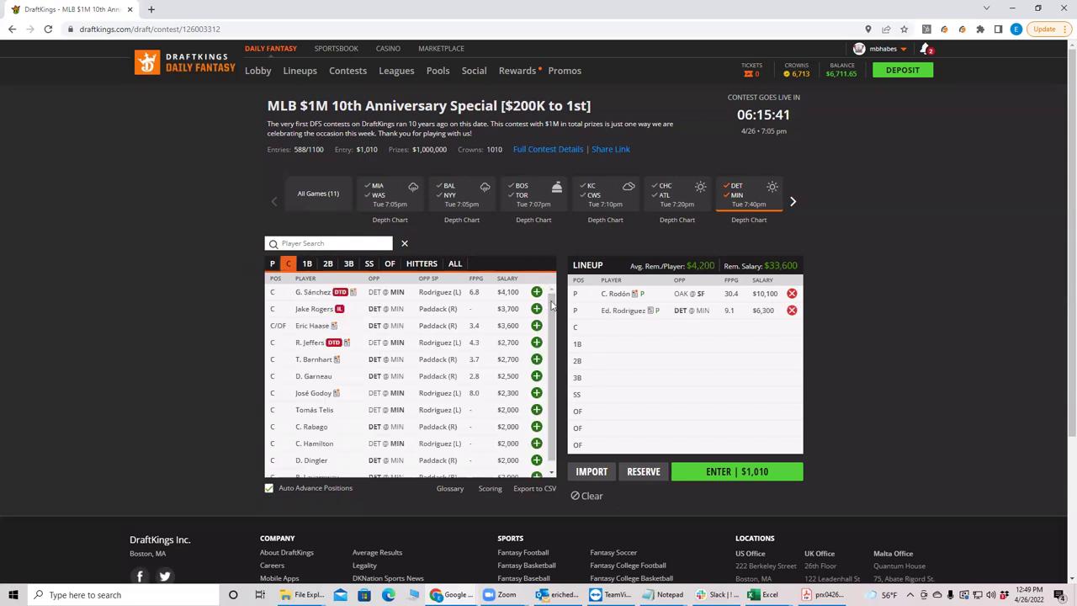
click(737, 186)
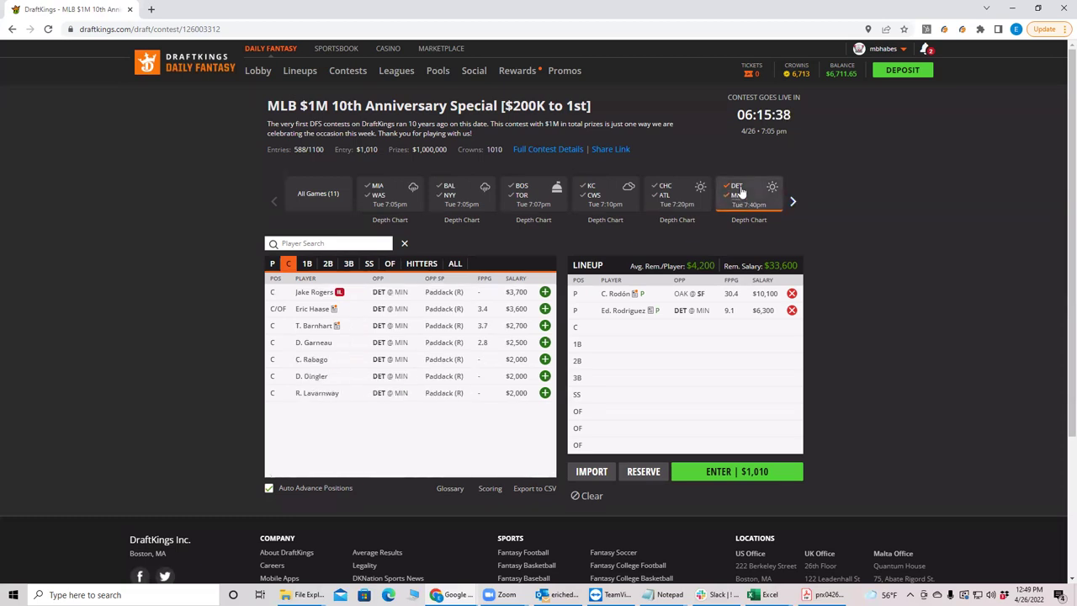
Step: Review Mets pitcher Chris Bassitt's game log from the NYM–STL game and clear the NYM filter
click(790, 201)
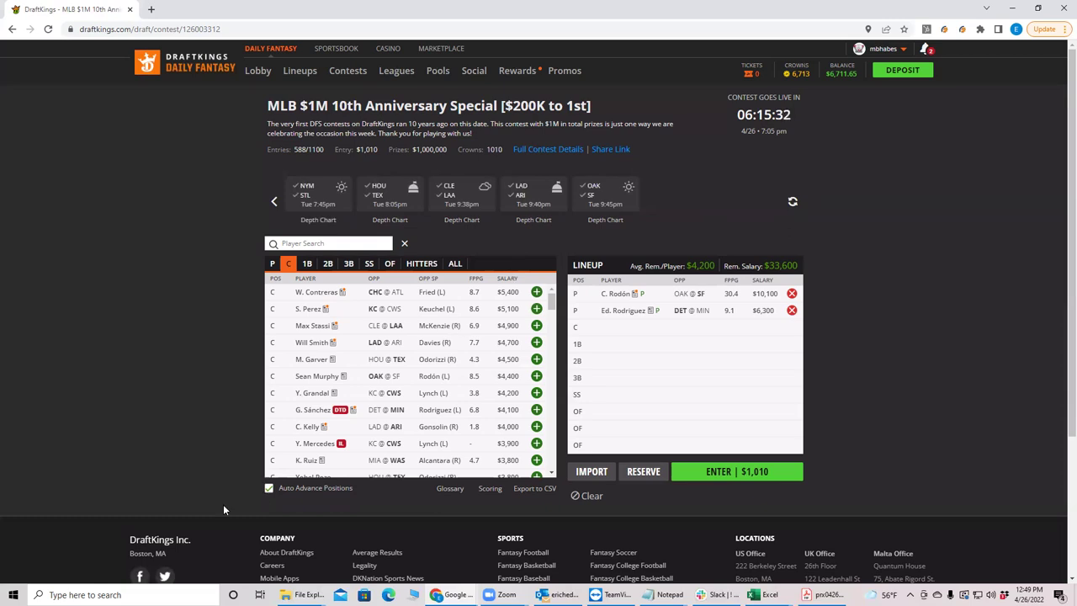
click(757, 594)
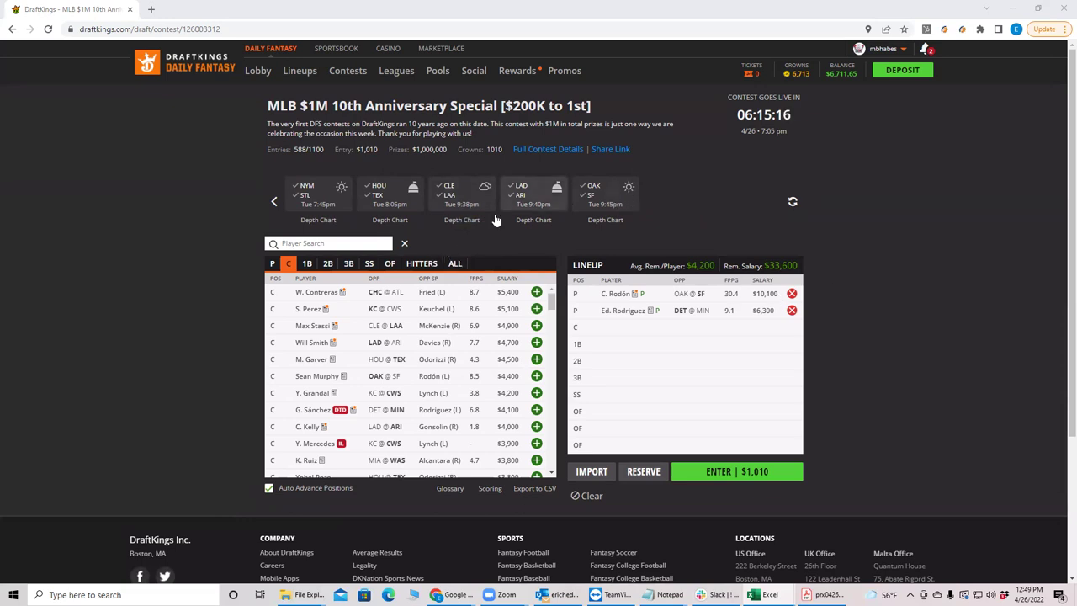
click(313, 192)
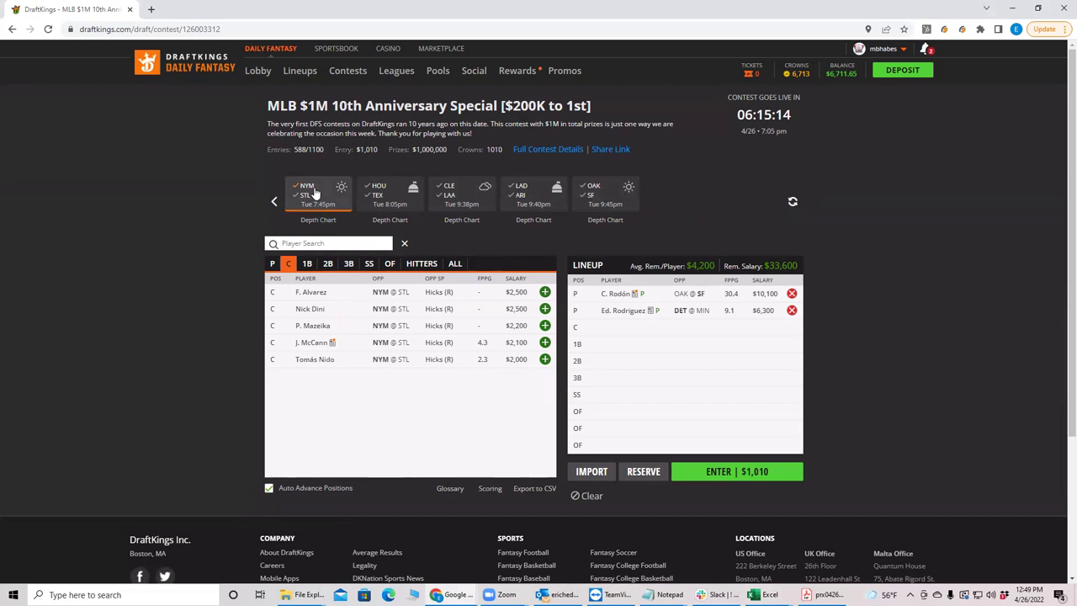
click(273, 263)
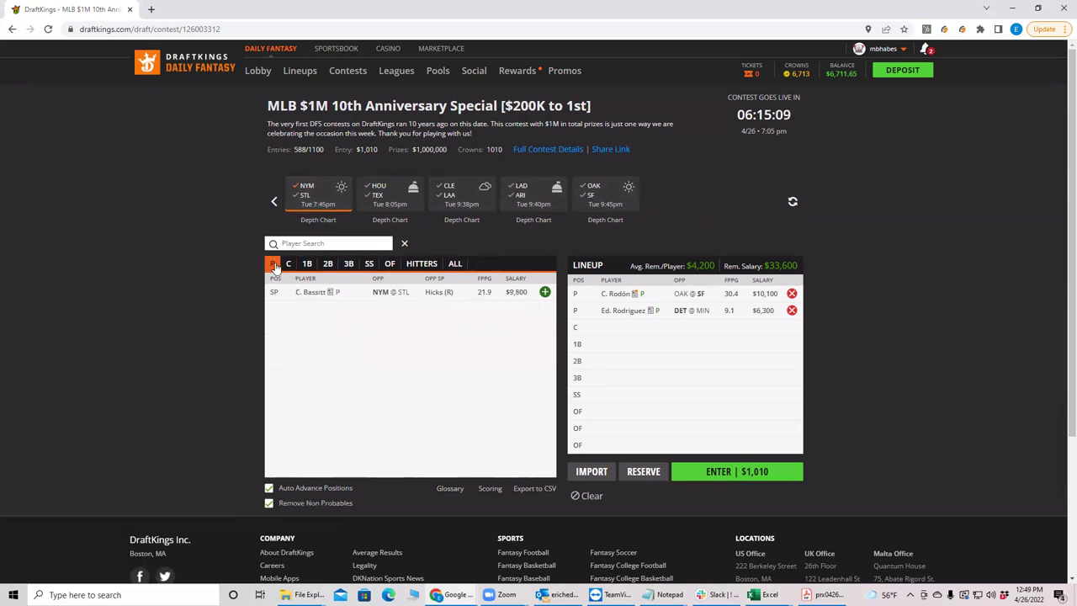
click(301, 293)
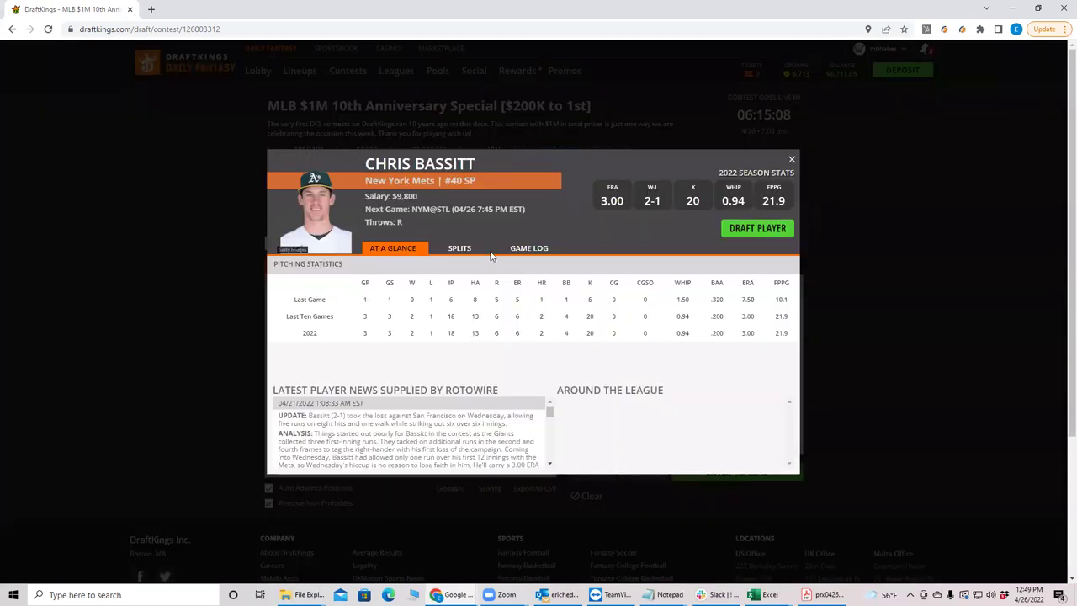
click(532, 251)
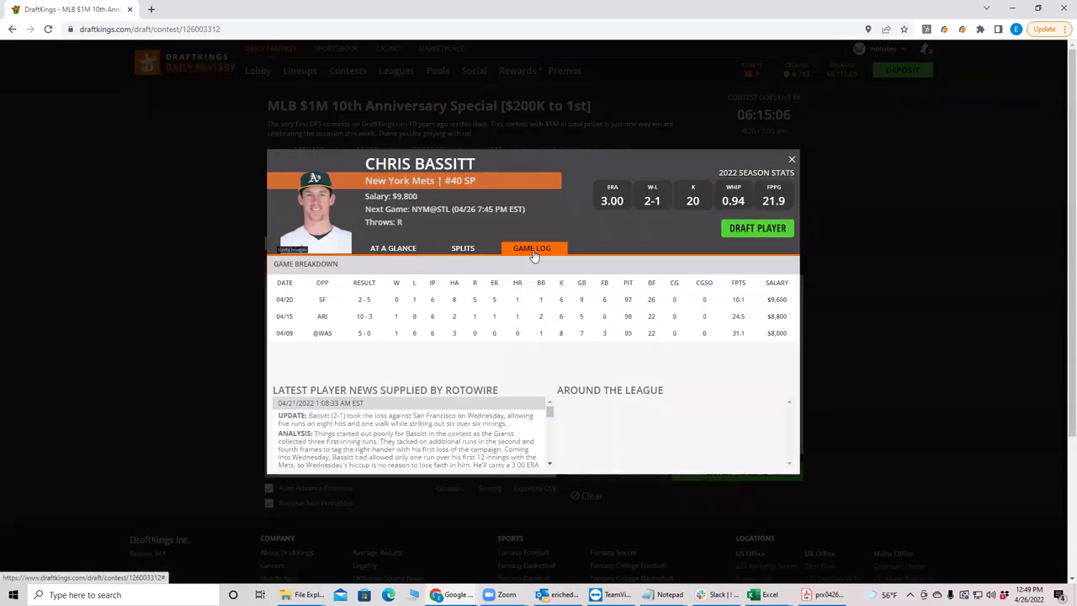
click(792, 159)
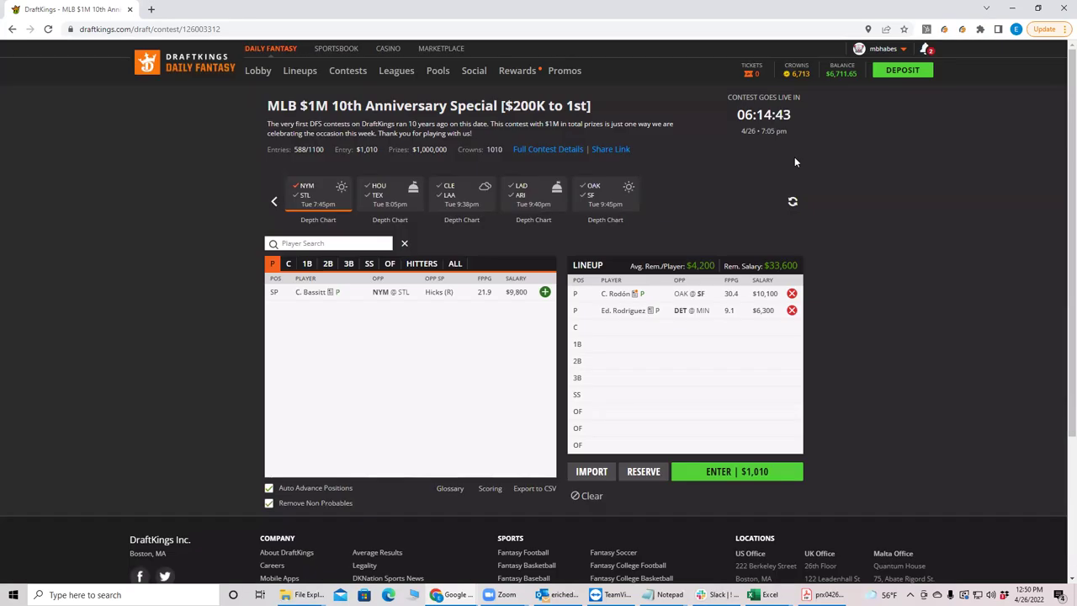
click(305, 186)
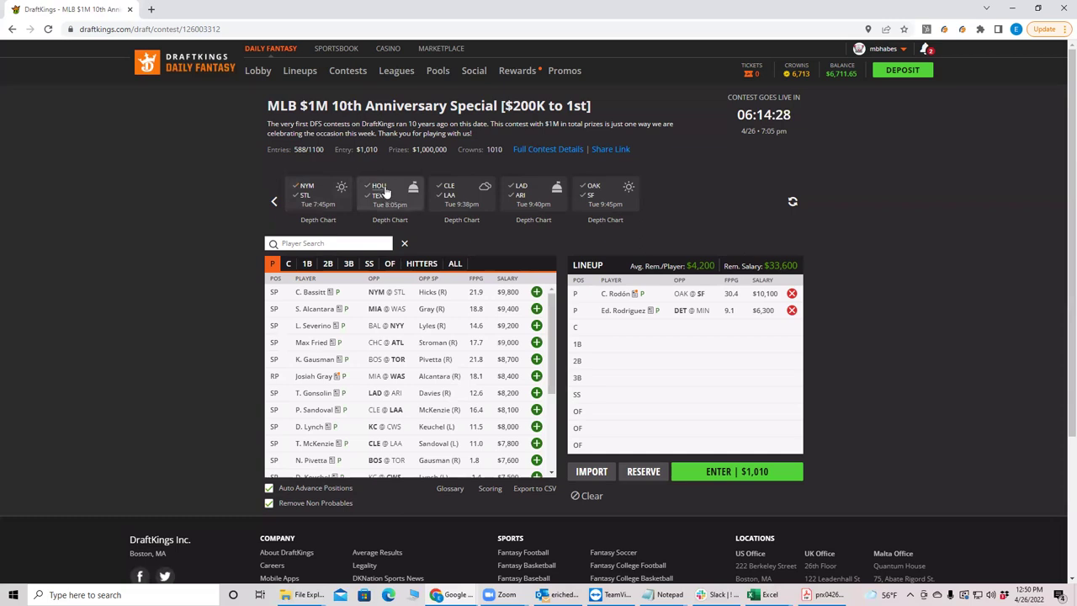
Step: Look over the HOU–TEX pitchers and review Texas shortstop Corey Seager's game log
click(383, 191)
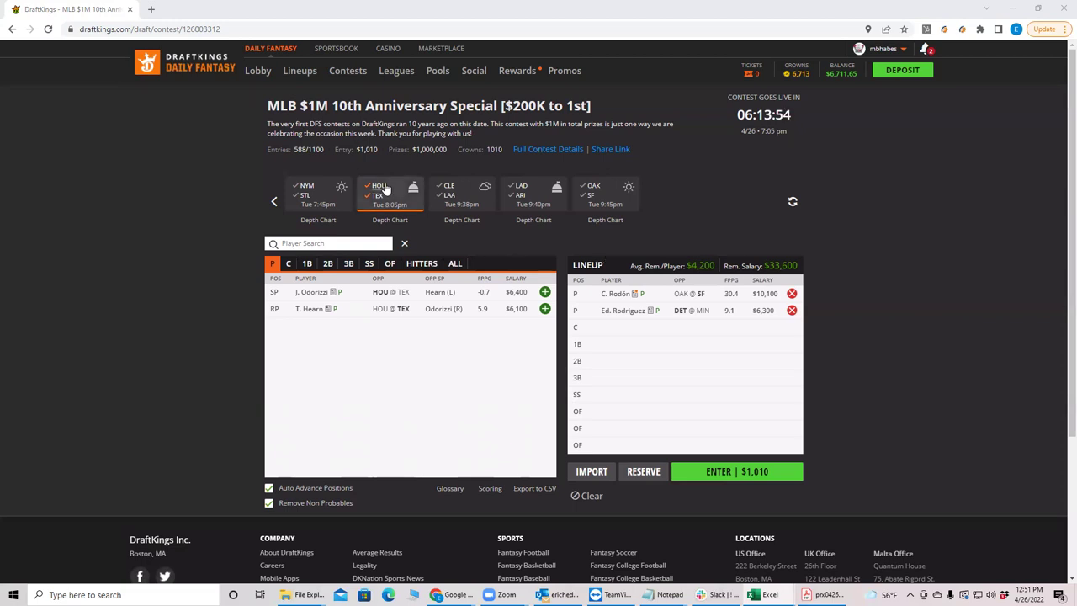
click(377, 195)
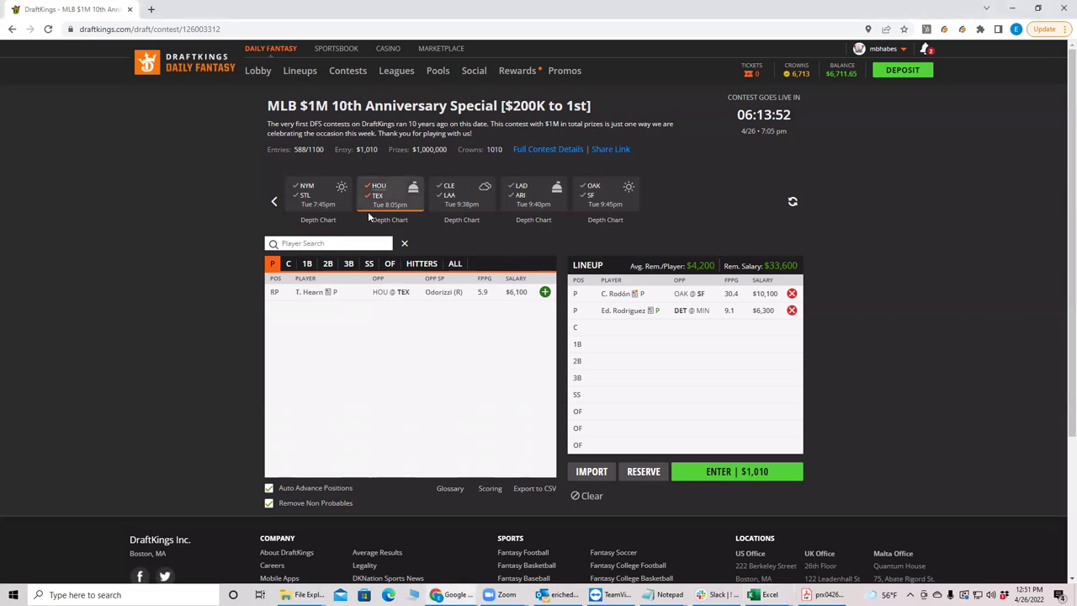
click(352, 265)
click(313, 292)
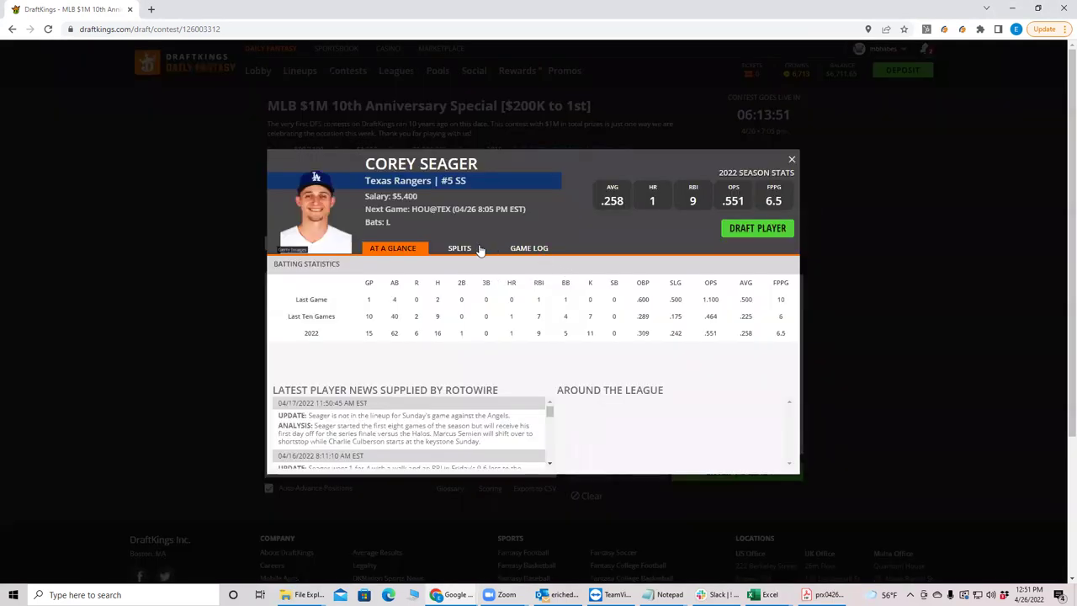
click(521, 252)
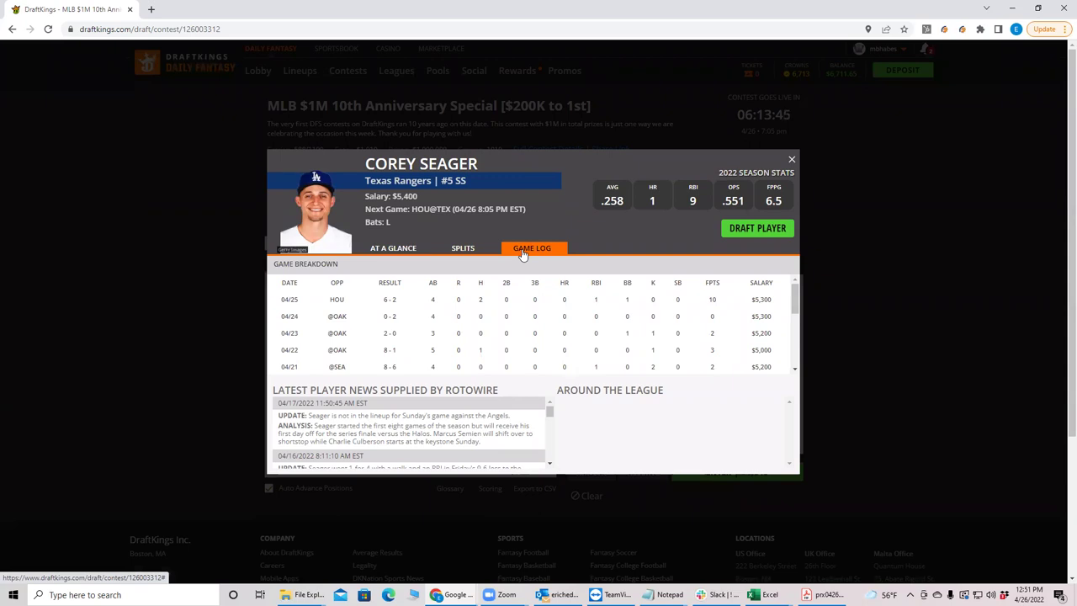
click(791, 159)
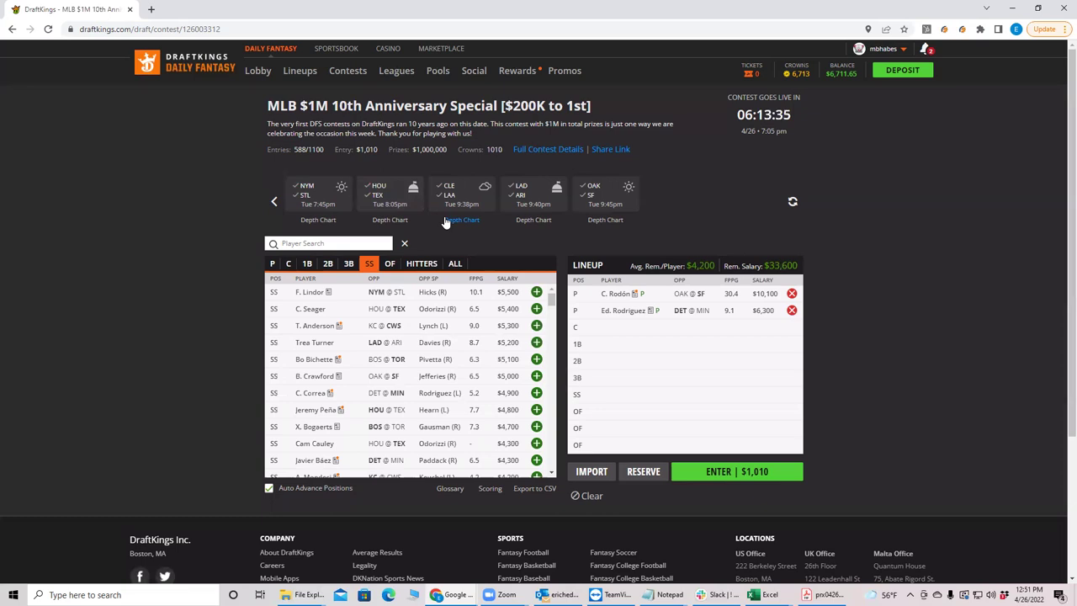
Step: Look over the HOU–TEX shortstops and pitching matchup again and clear both team filters
click(375, 196)
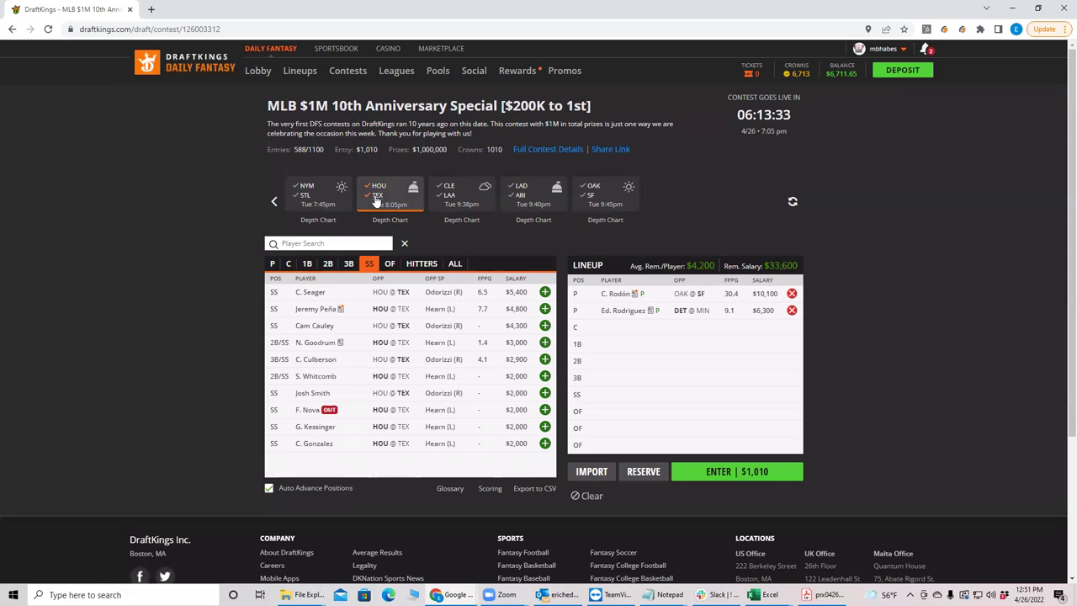
click(270, 265)
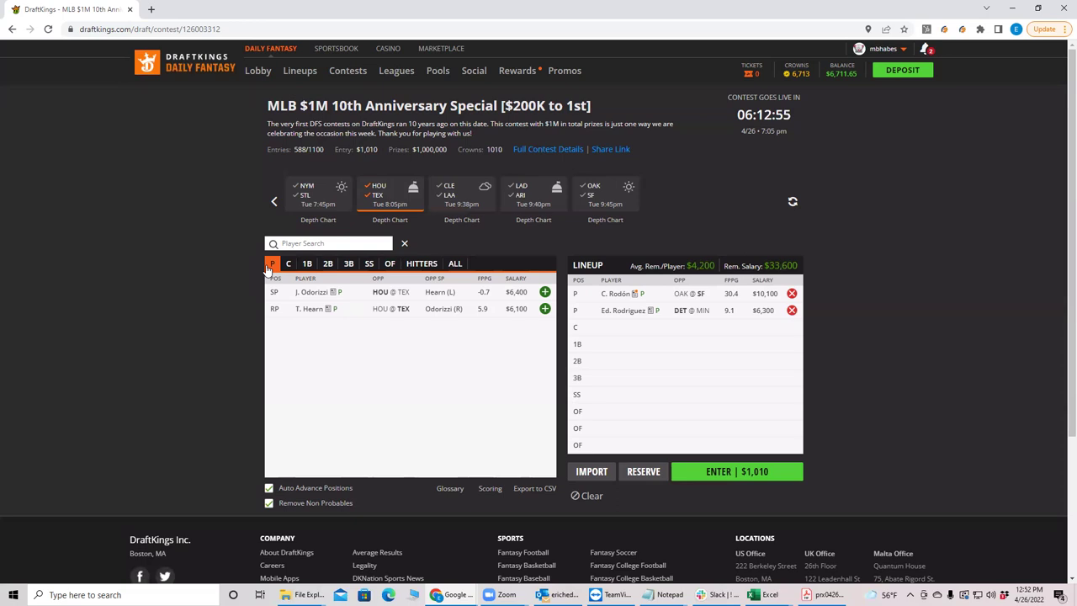
click(376, 186)
click(379, 188)
Step: Review the CLE–LAA pitching matchup, consult the other open windows for reference, and clear both team filters
click(448, 195)
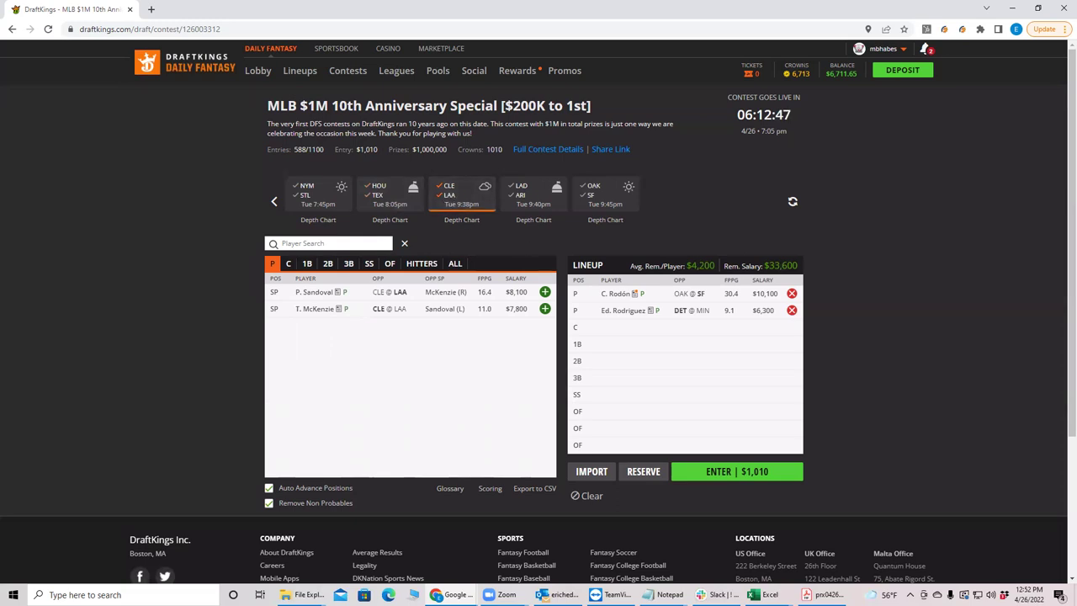
key(alt+Tab)
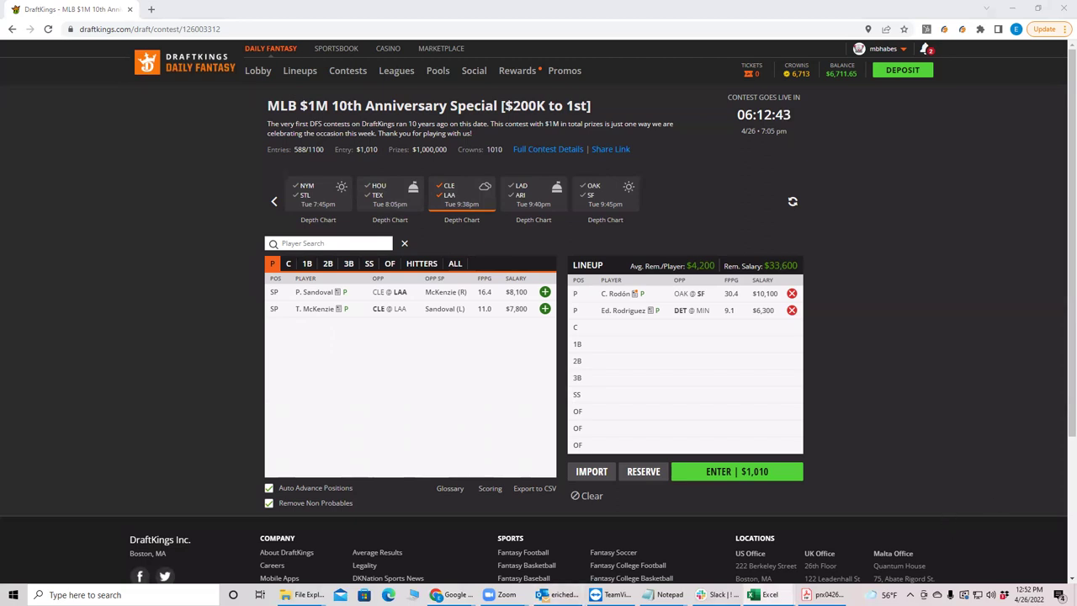
mouse_move(458, 594)
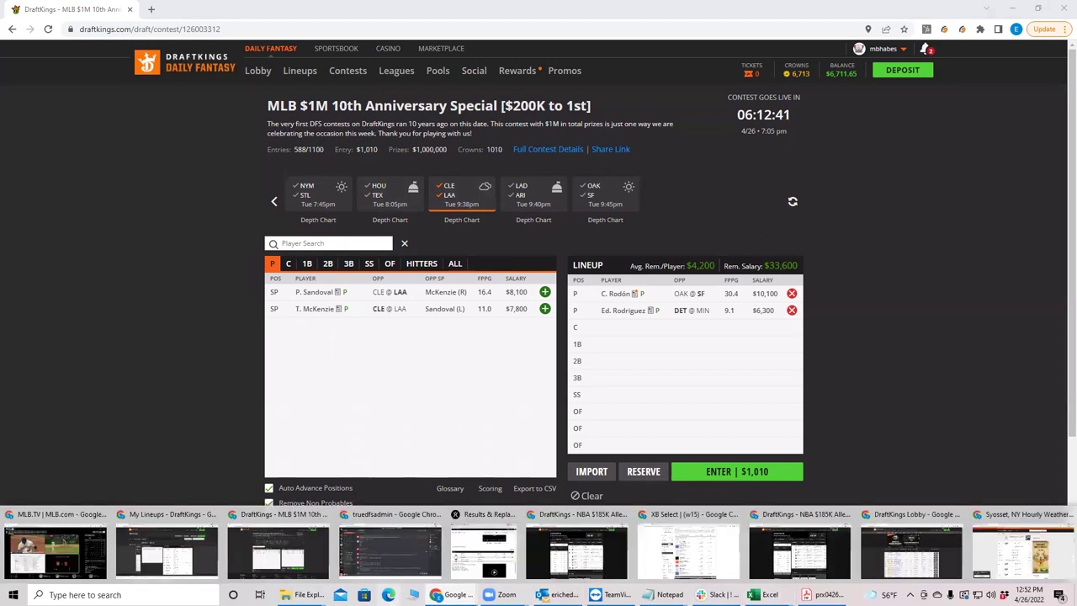
click(186, 569)
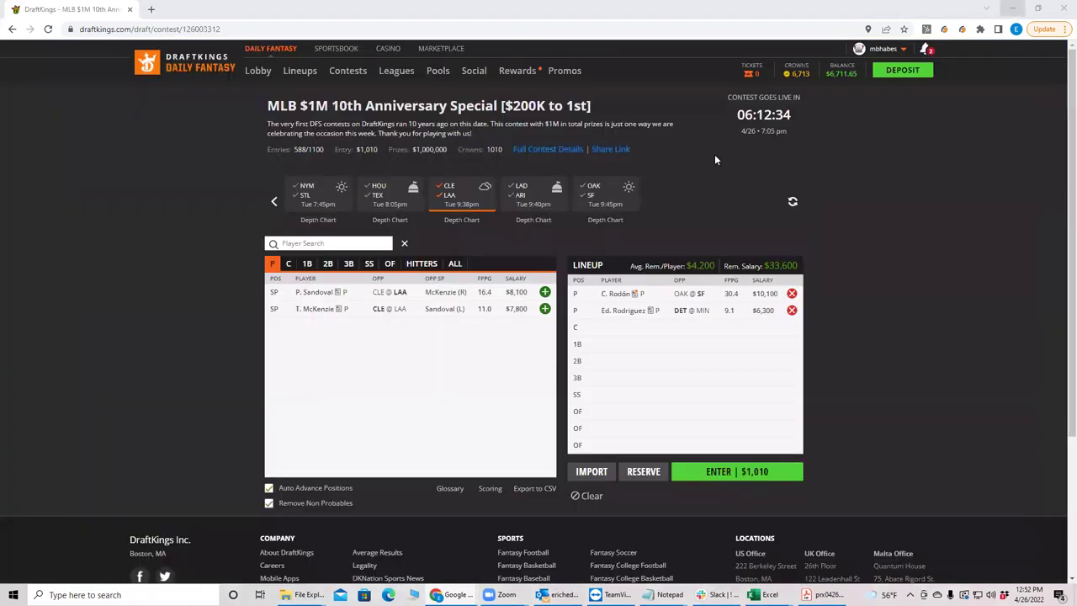
click(1011, 9)
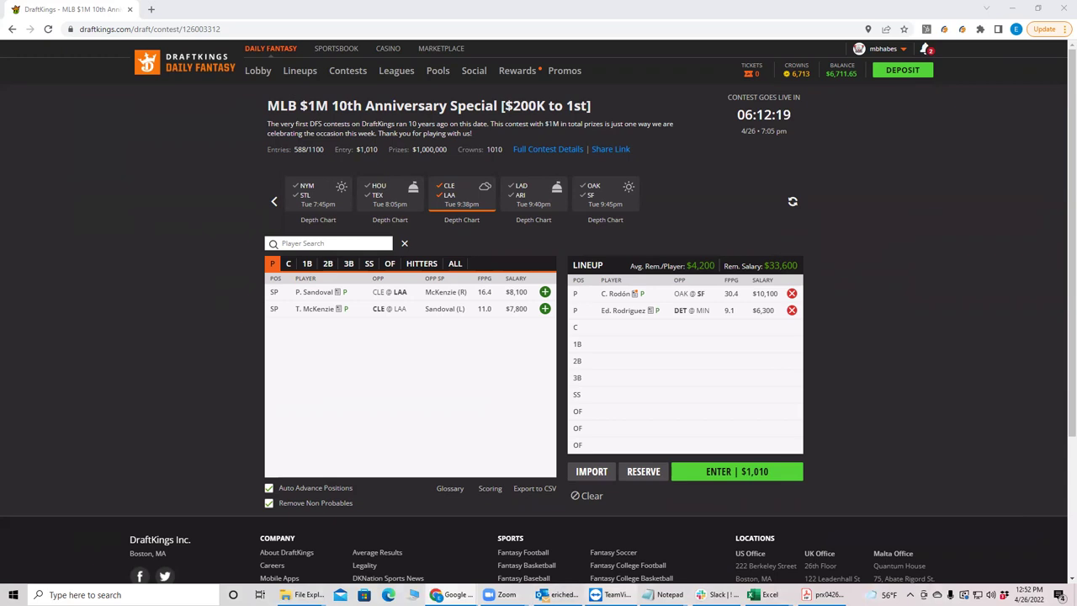
mouse_move(768, 596)
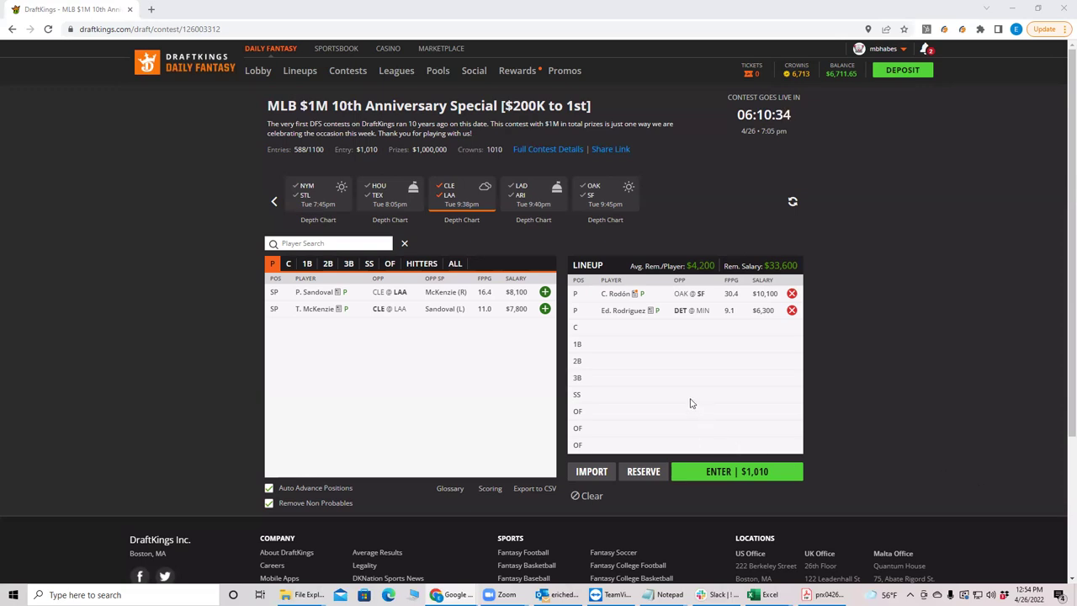
click(446, 195)
click(480, 187)
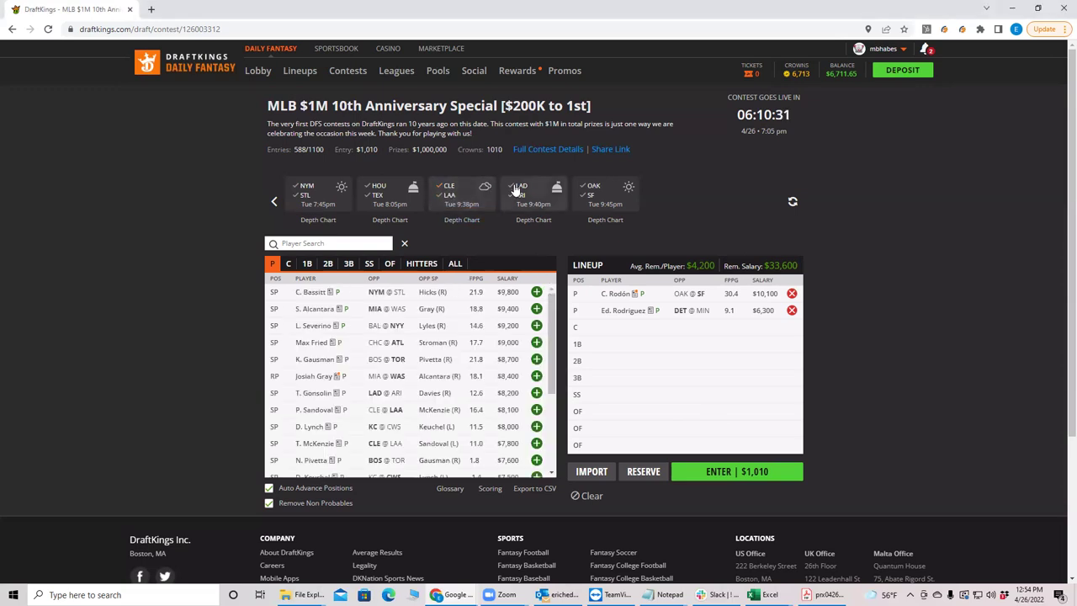
Step: Review the LAD–ARI pitching matchup and narrow the player pool to the Dodgers only
click(519, 194)
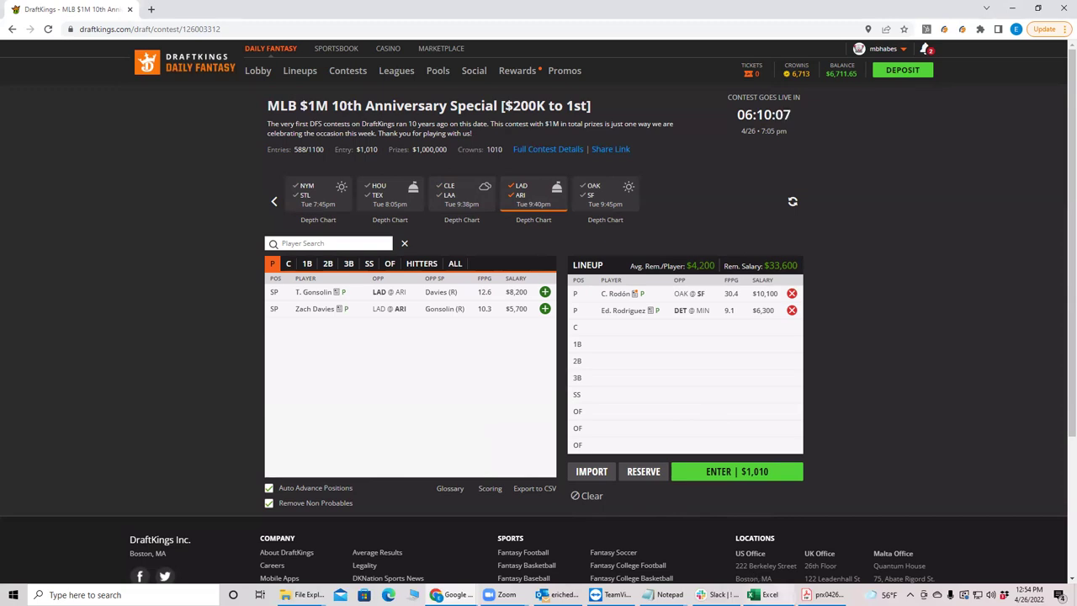
click(757, 594)
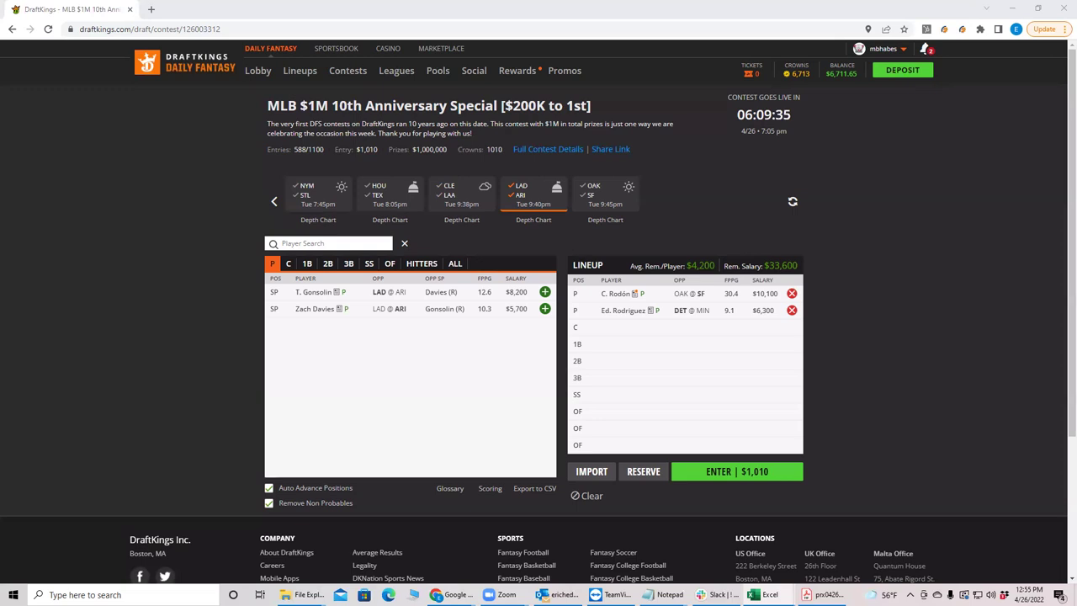
click(523, 202)
click(520, 196)
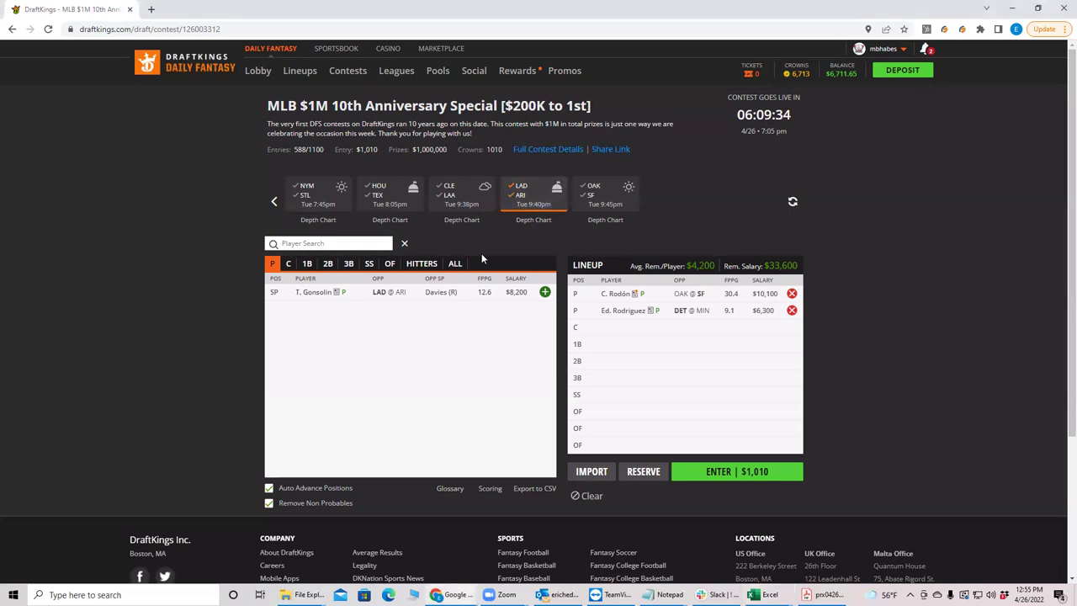
Step: Draft Dodgers F. Freeman at 1B, Max Muncy at 2B, J. Turner at 3B, Trea Turner at SS, and M. Betts and C. Bellinger in the outfield
click(308, 264)
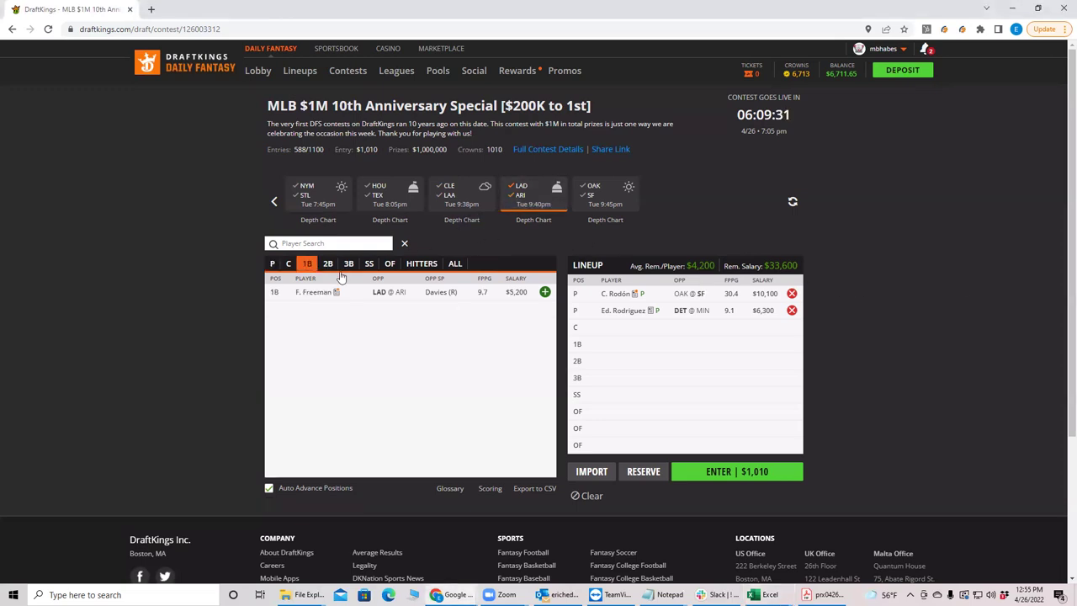
click(545, 293)
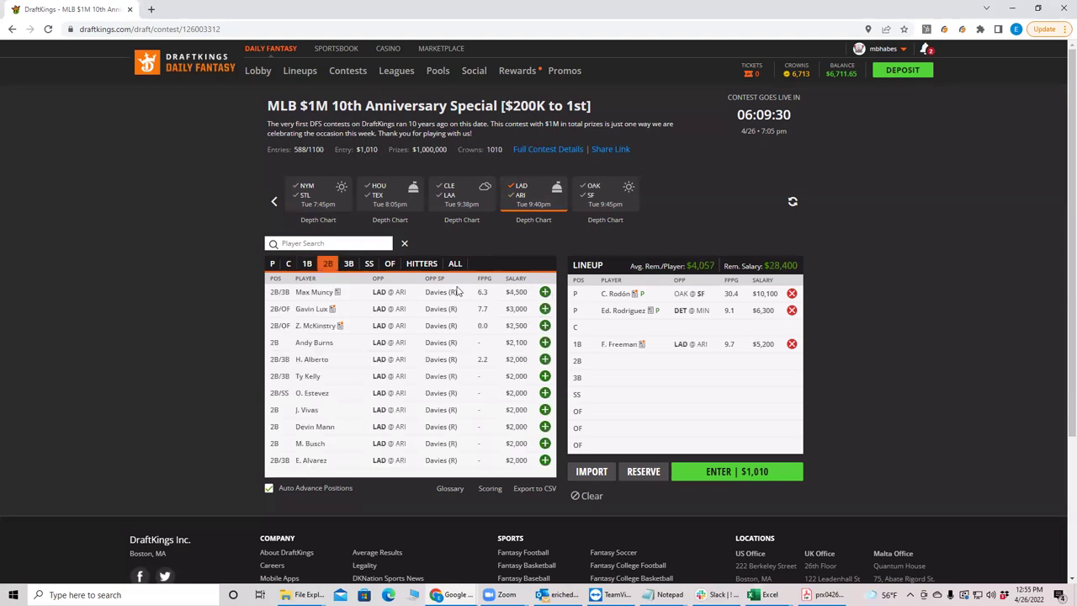
click(545, 292)
click(545, 293)
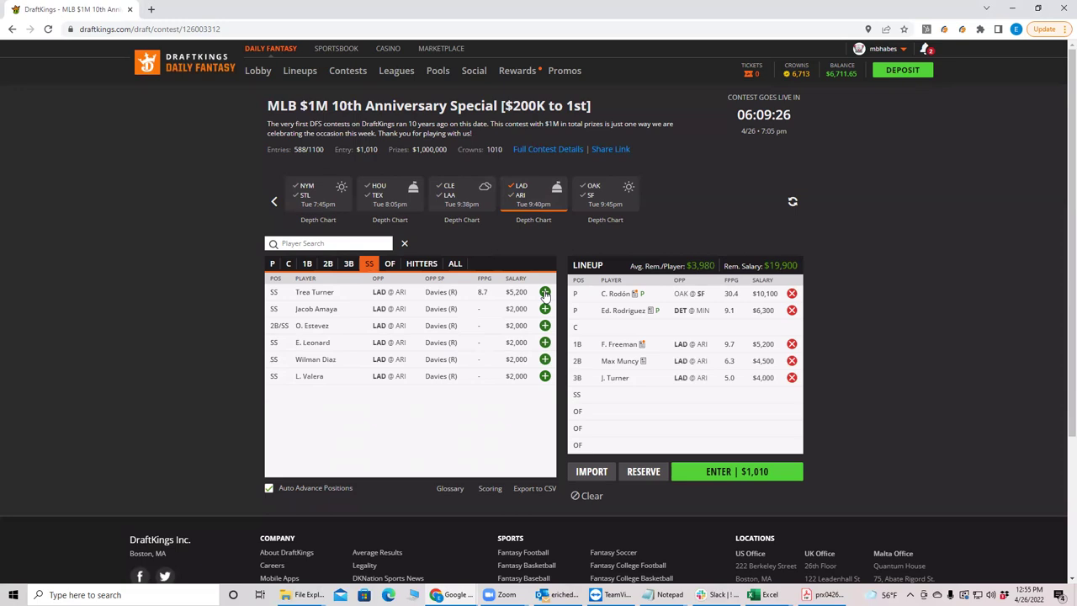
click(545, 292)
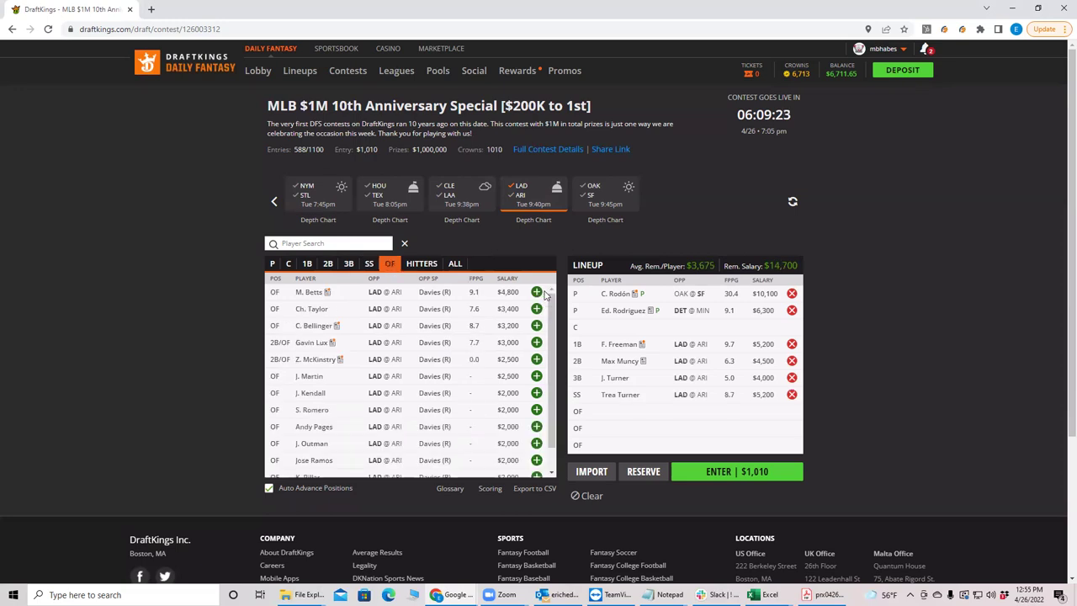
click(537, 294)
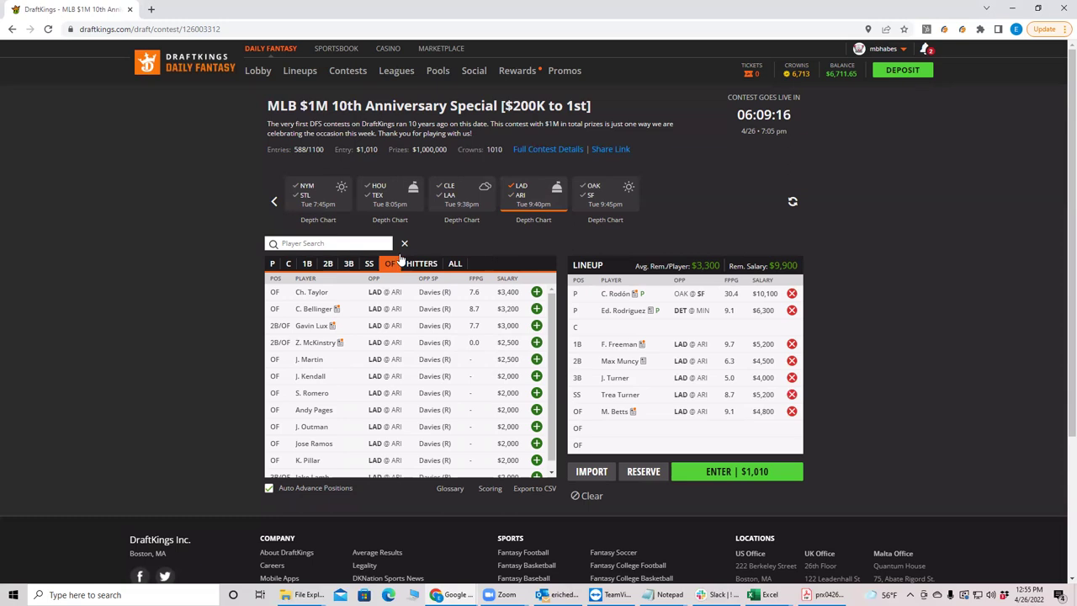
click(535, 309)
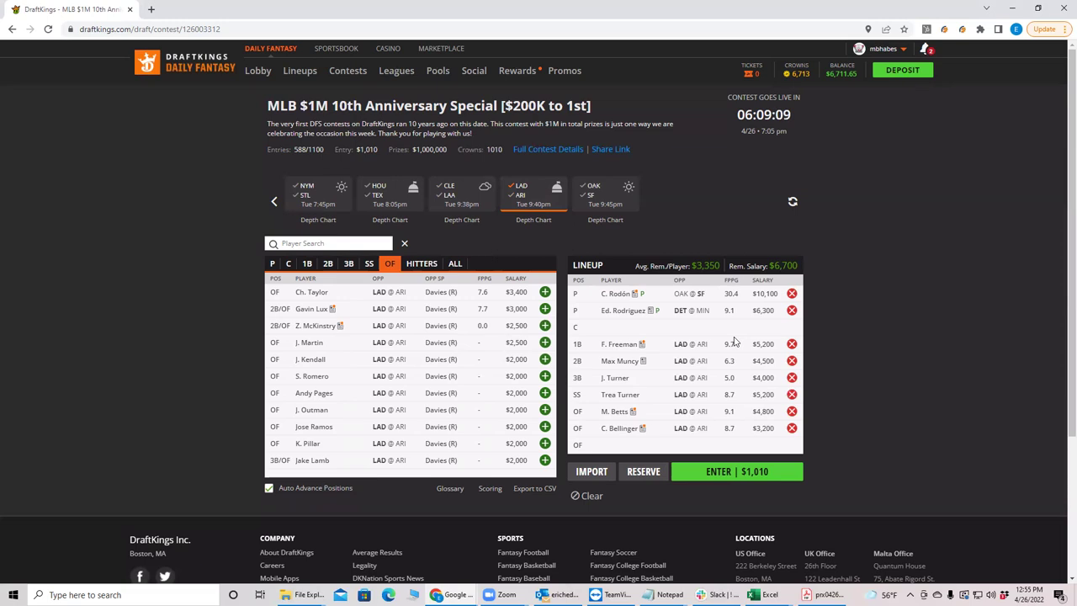
Step: Remove Max Muncy from the second base slot and clear the LAD filter
click(791, 361)
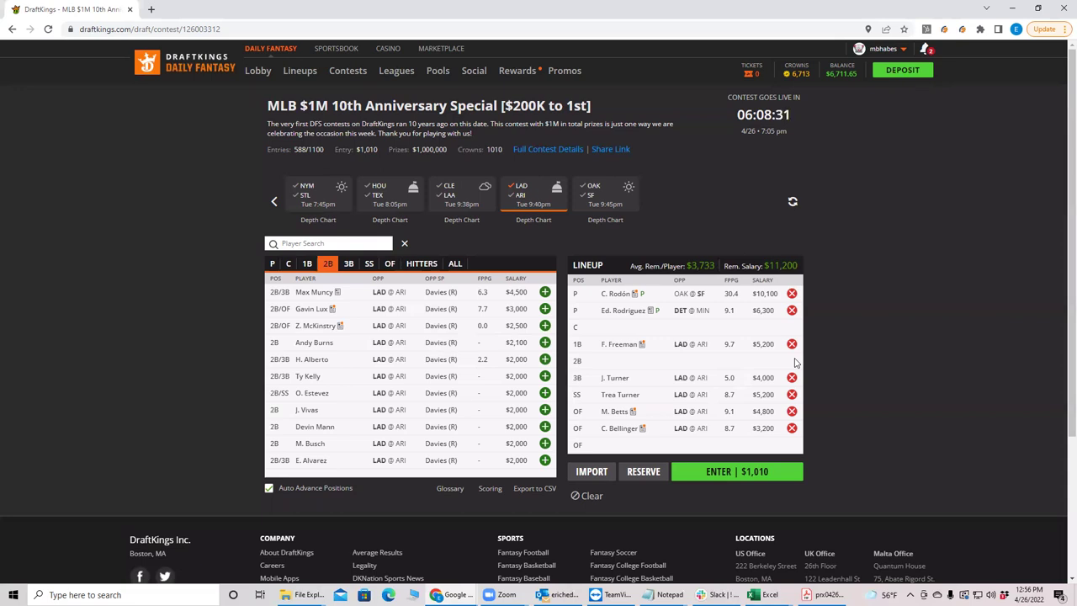
click(523, 186)
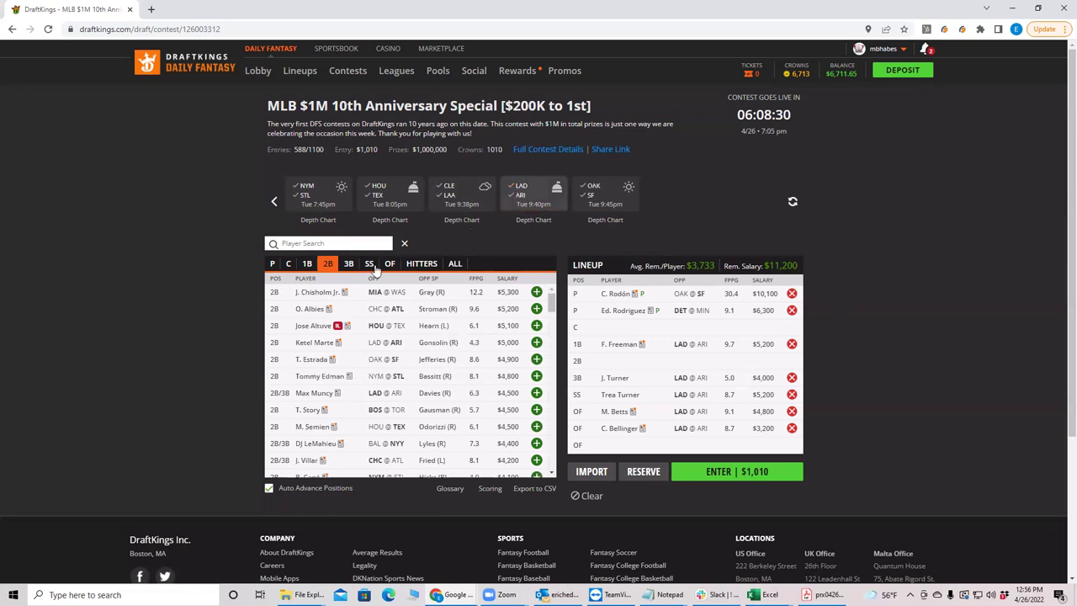
Step: Review the OAK–SF pitching matchup and Carlos Rodón's game log, and return to the full list of games unfiltered
click(595, 199)
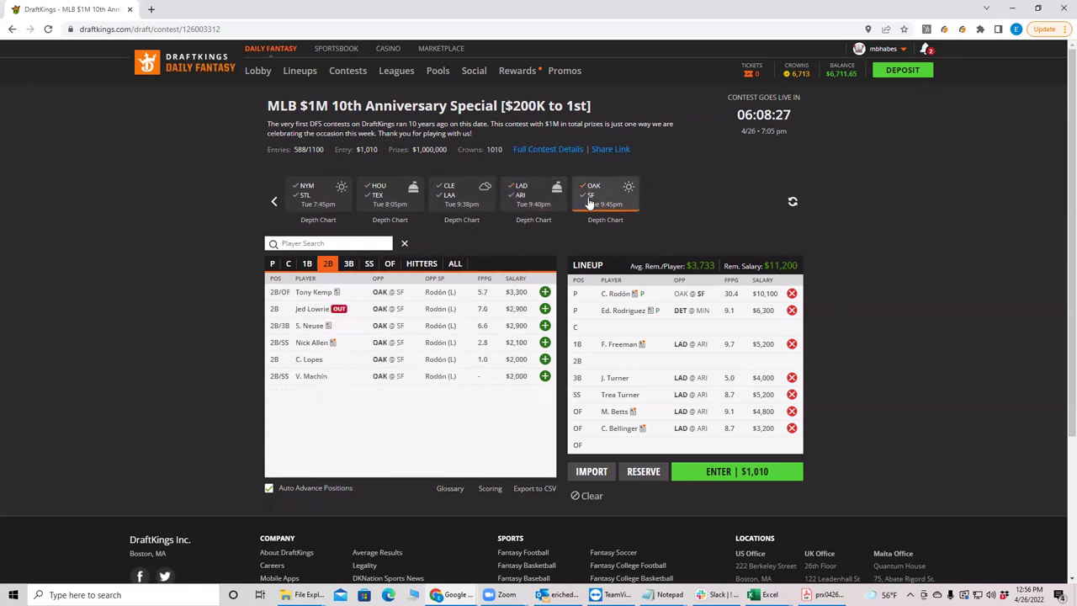
click(273, 264)
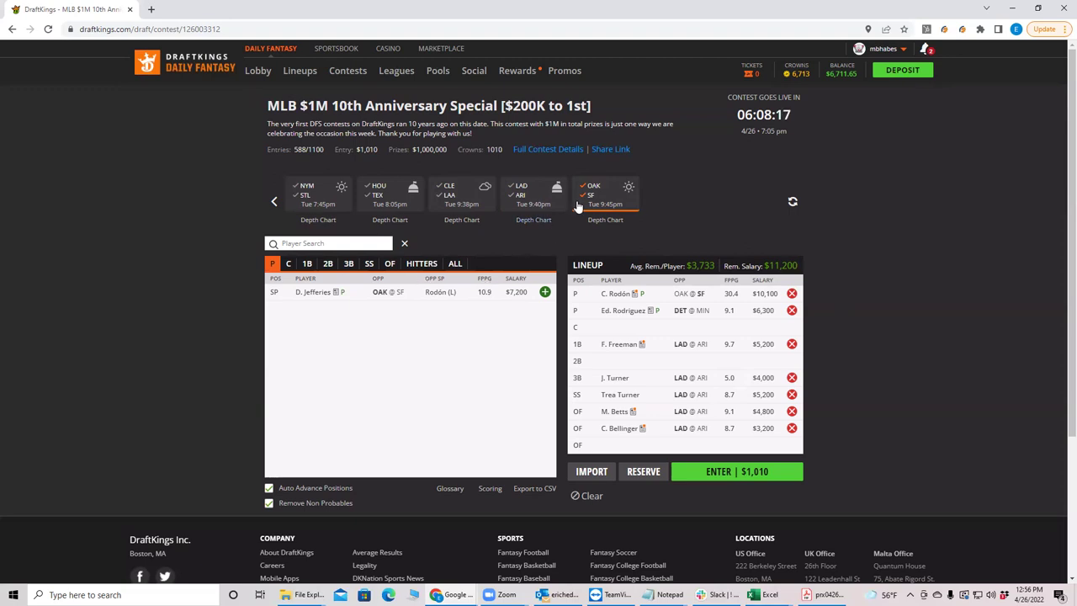
click(613, 294)
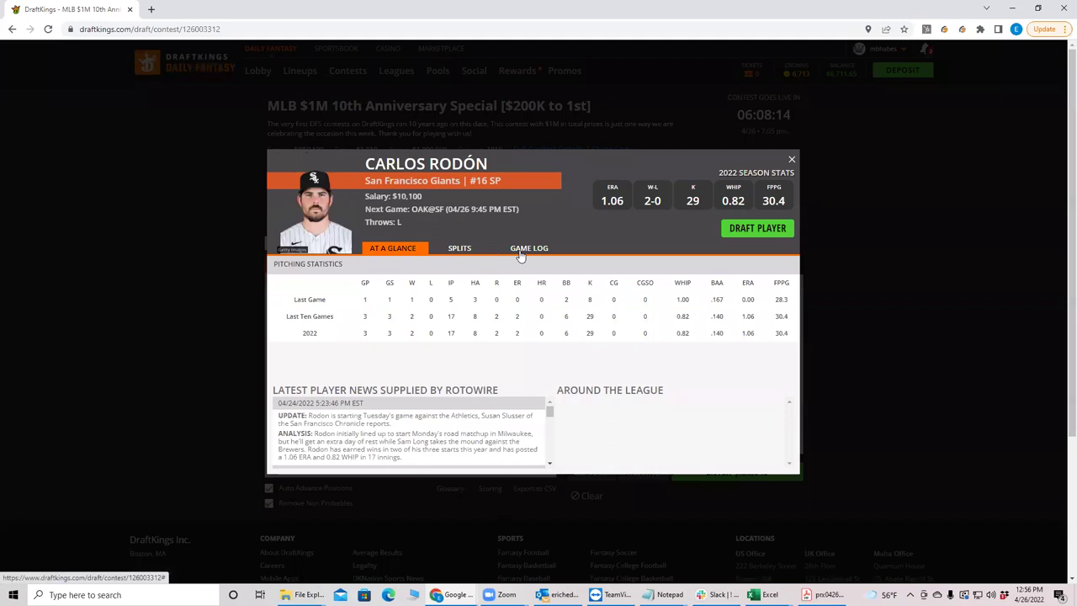
click(519, 252)
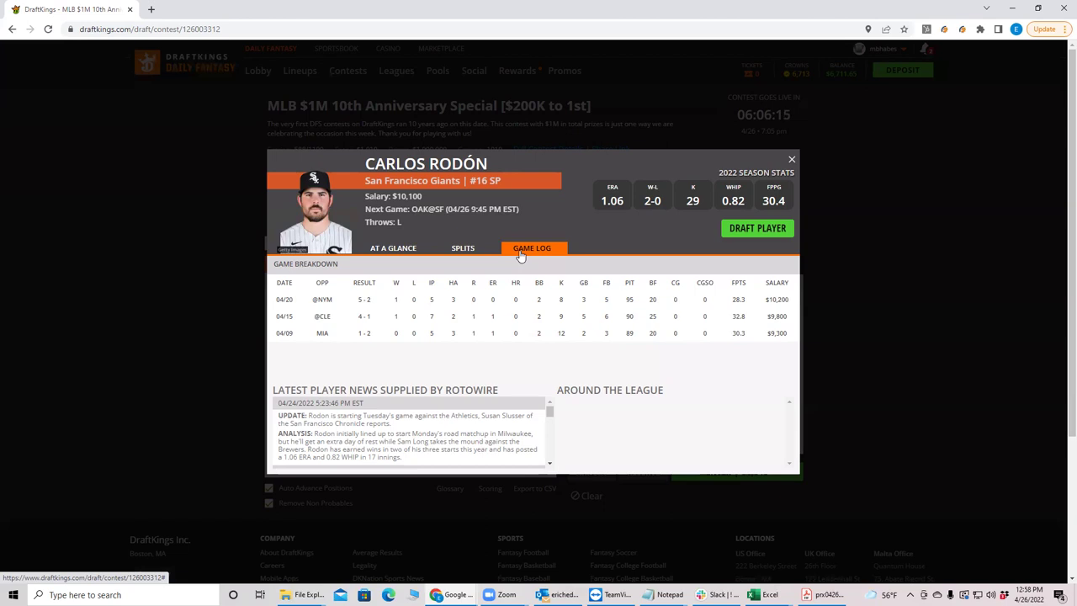
click(790, 159)
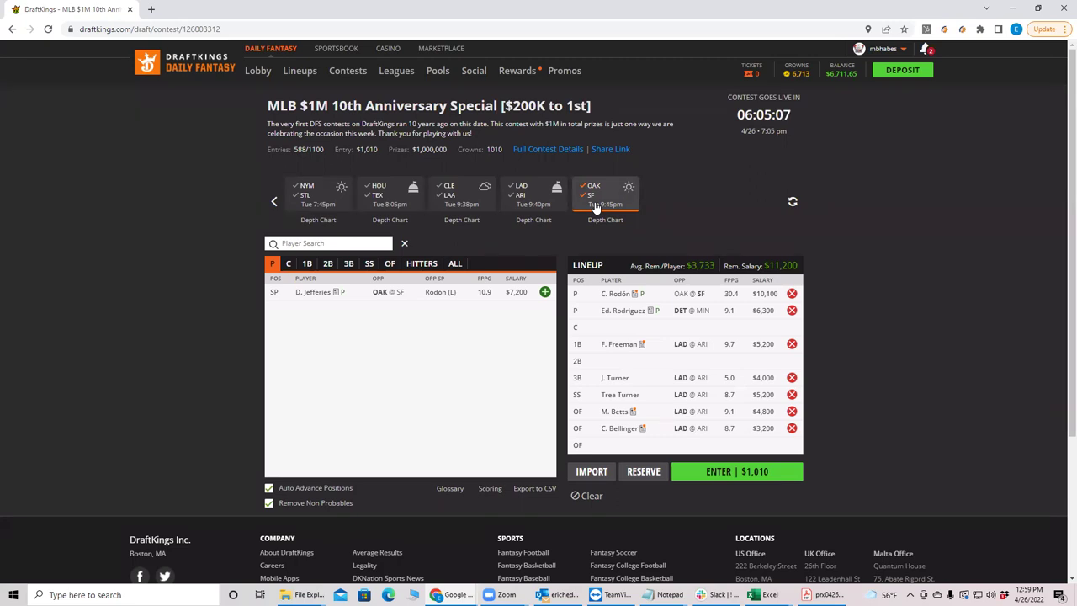
click(595, 207)
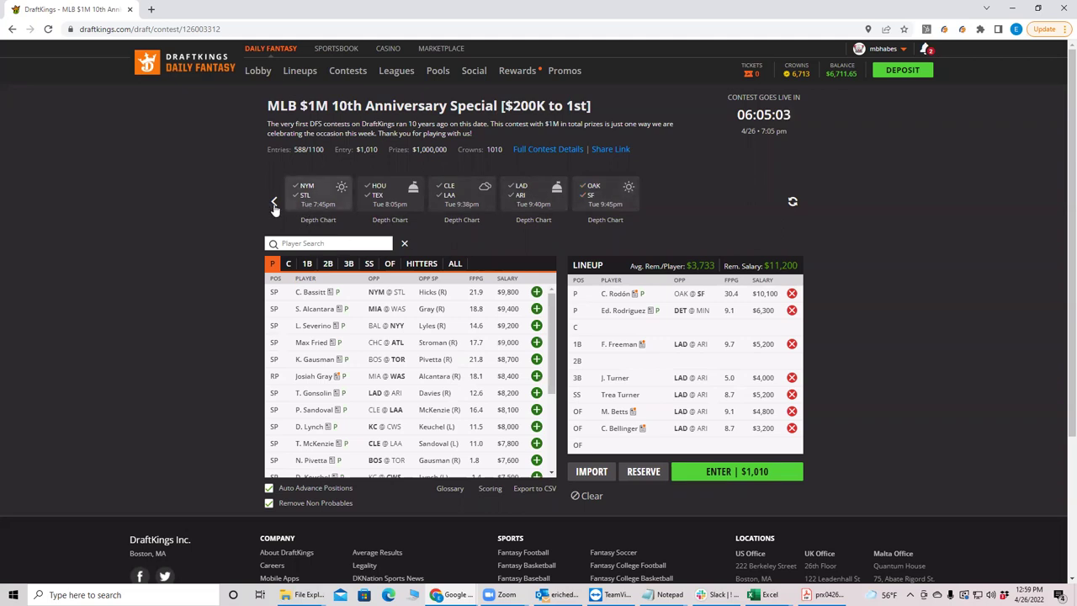
click(275, 203)
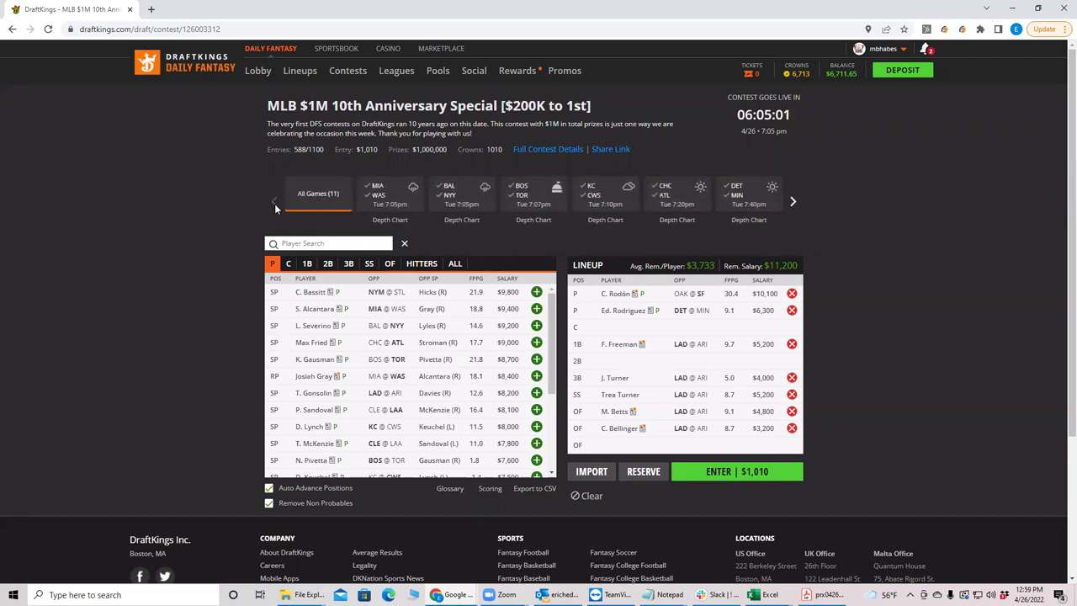